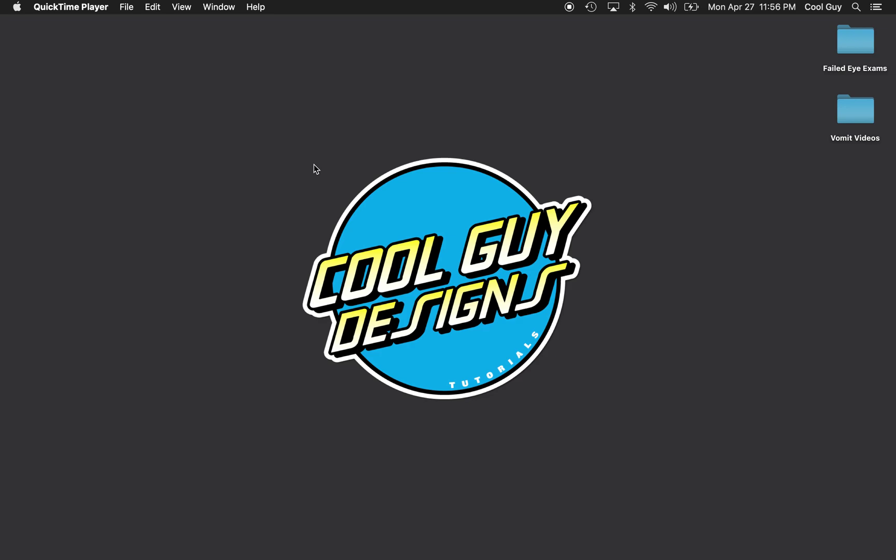
# Bring Illustrator to the front and open the File menu.
pyautogui.press('super+Tab')
pyautogui.press('super+Tab')
pyautogui.click(95, 7)
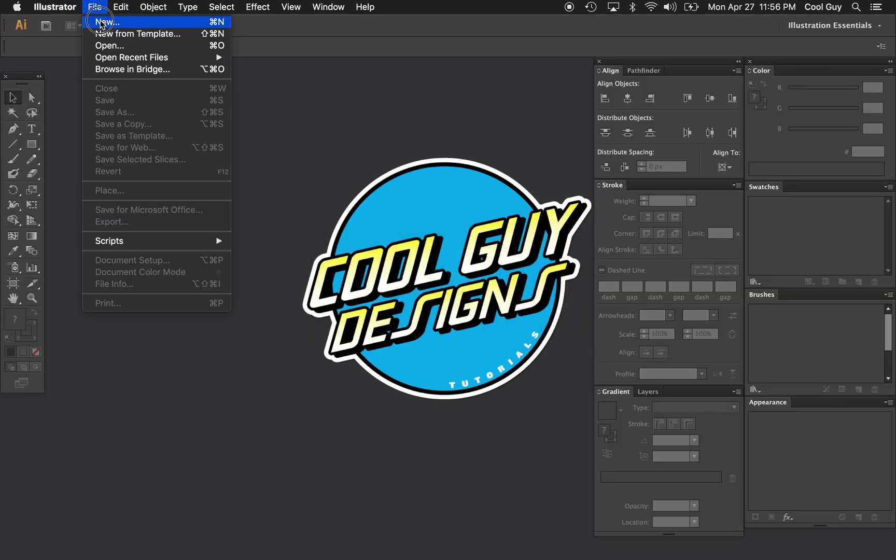
# Create a new 1500 × 1500 px RGB document named 'Anaglyphic'.
pyautogui.click(104, 22)
pyautogui.write('Anaglyphic')
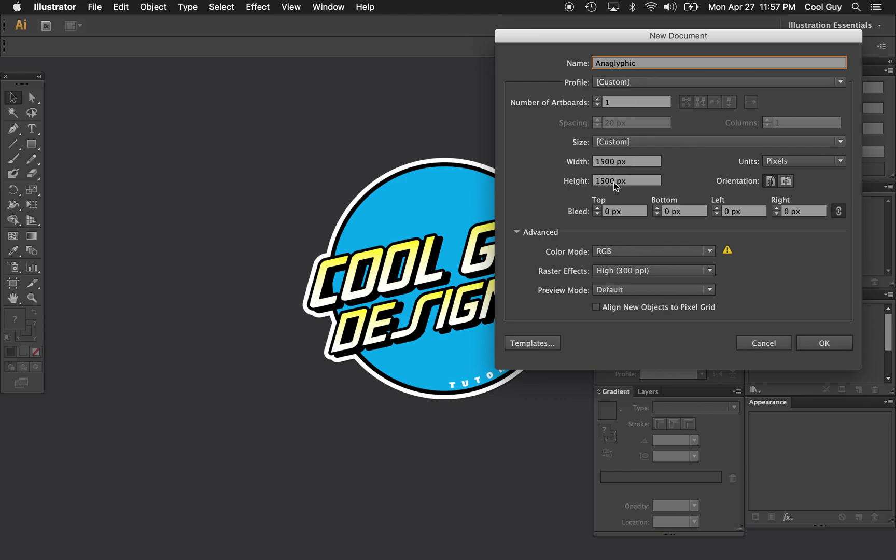
pyautogui.click(824, 343)
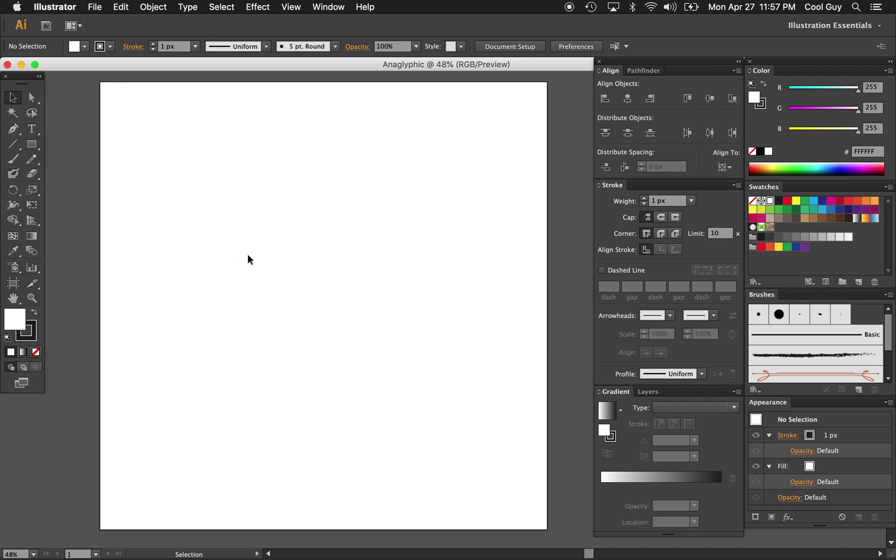
# Place the word FOCUS on the artboard and set its font size to 250 px.
pyautogui.press('t')
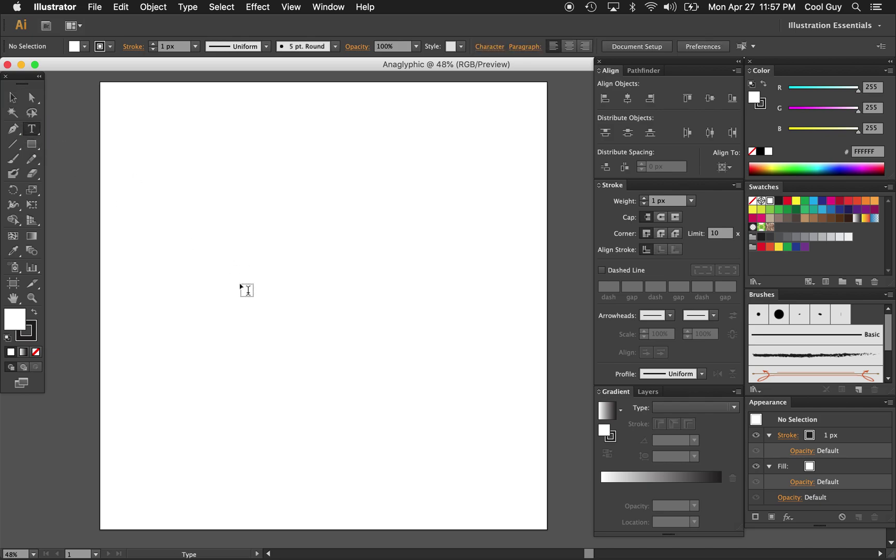
pyautogui.click(242, 288)
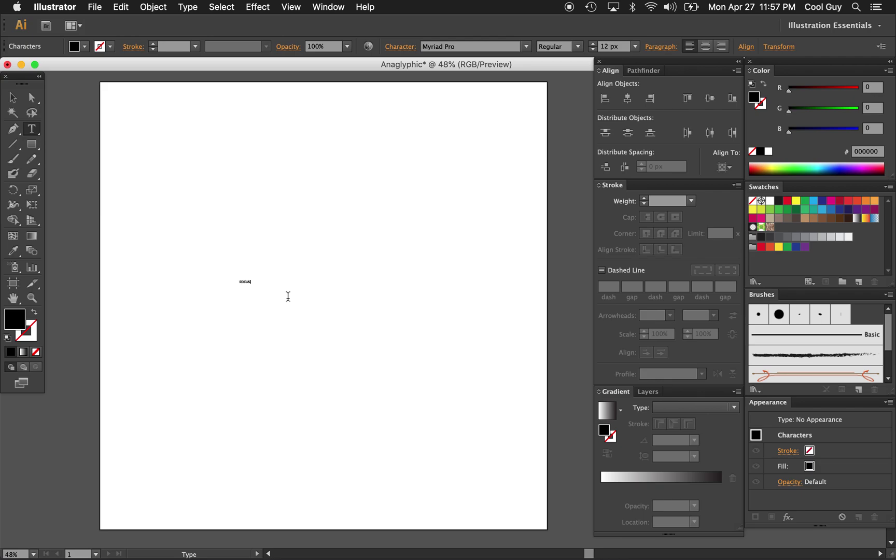
pyautogui.press('Escape')
pyautogui.click(620, 49)
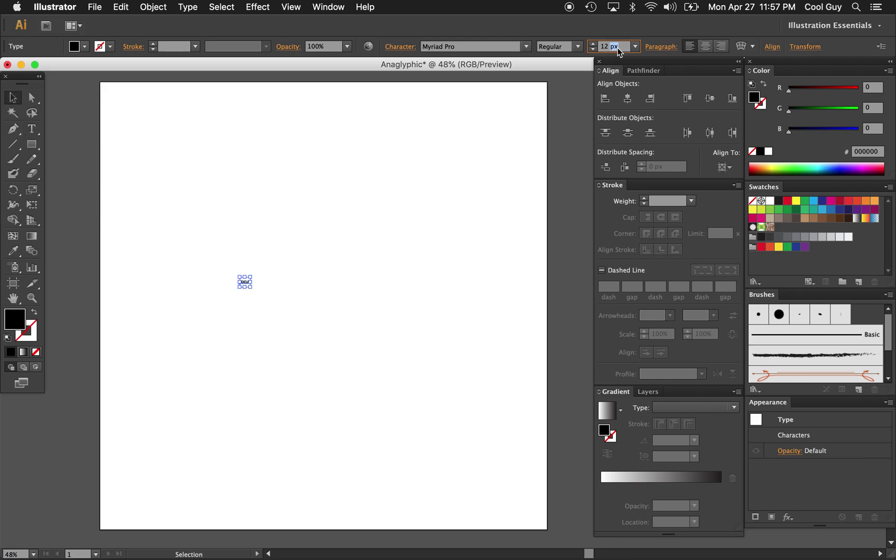
pyautogui.write('250')
pyautogui.press('Return')
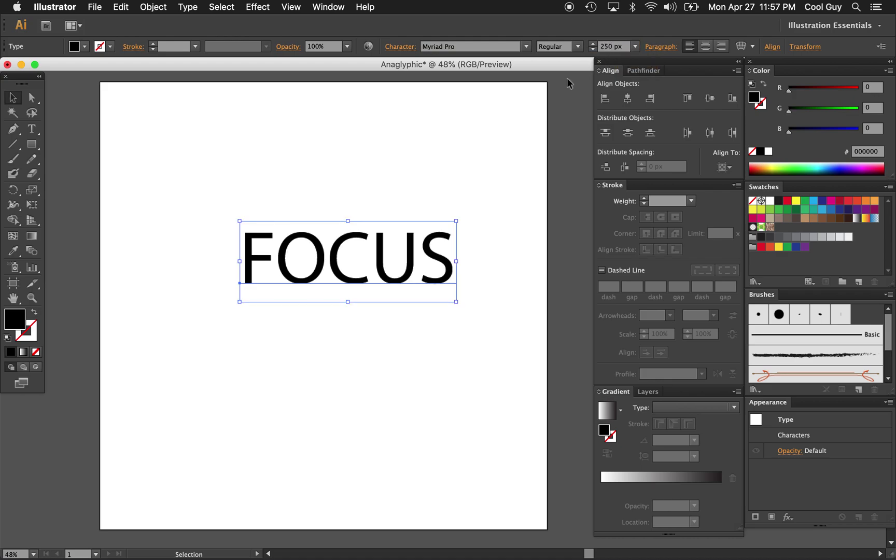
# Centre FOCUS horizontally and vertically on the artboard.
pyautogui.click(627, 98)
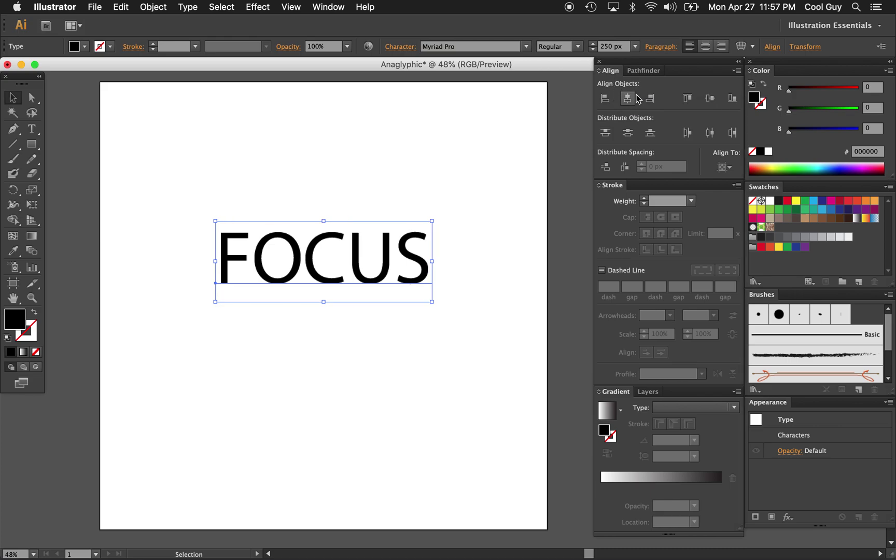
pyautogui.click(709, 98)
pyautogui.click(725, 167)
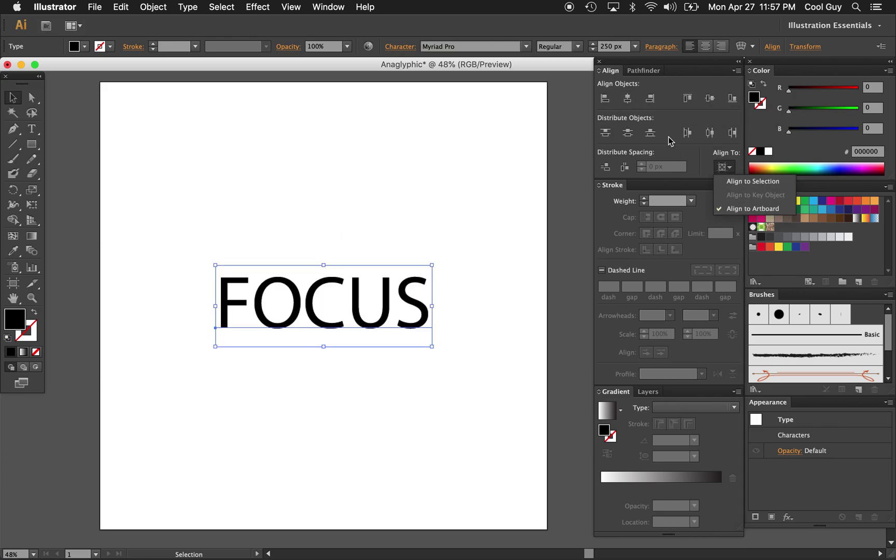
pyautogui.click(626, 95)
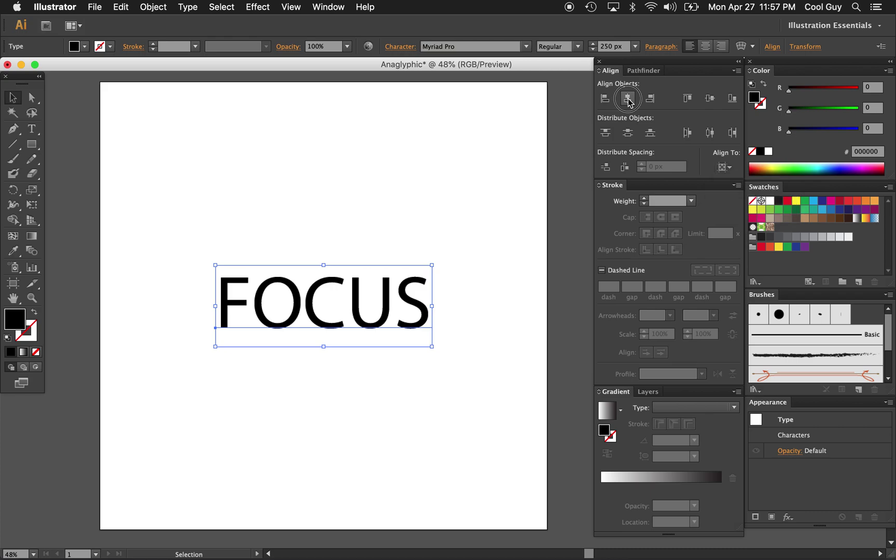
pyautogui.click(443, 211)
pyautogui.click(389, 313)
# Change the FOCUS font to Arial Black.
pyautogui.click(461, 46)
pyautogui.write('Arial Black')
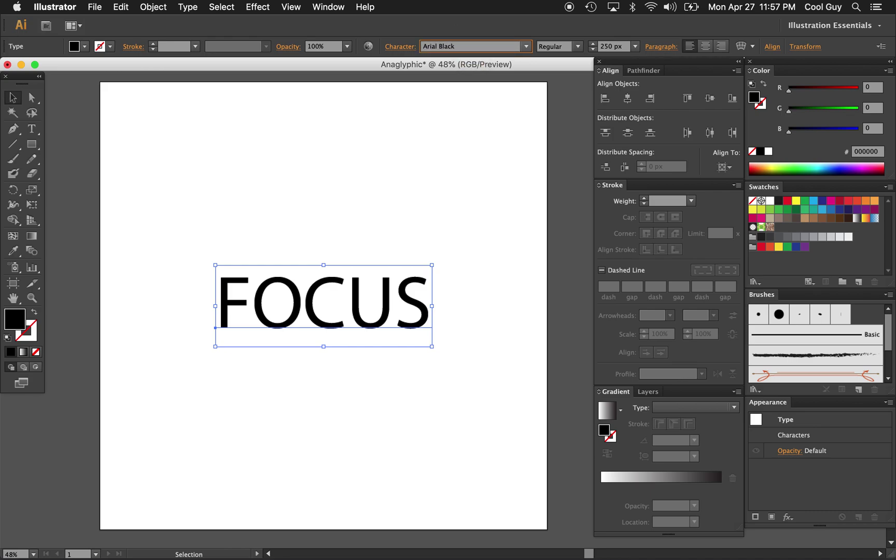
pyautogui.press('Return')
pyautogui.click(527, 46)
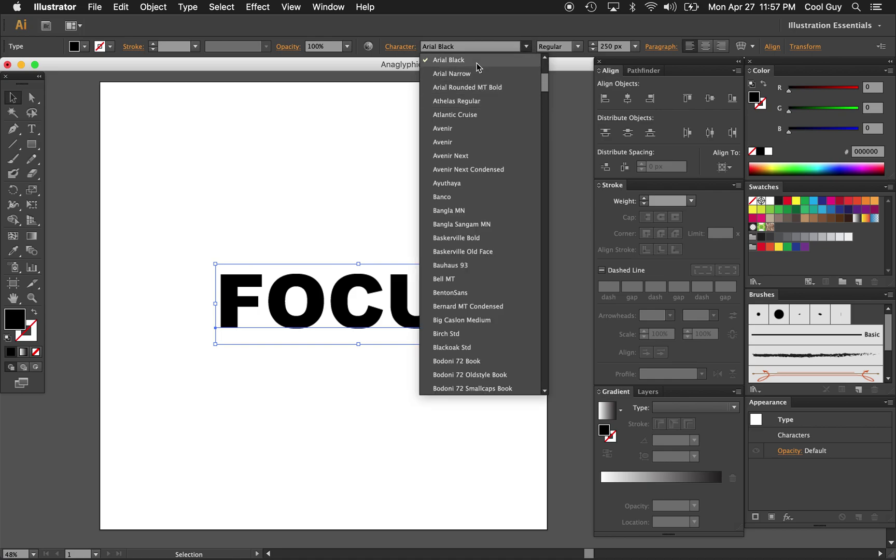
pyautogui.click(382, 137)
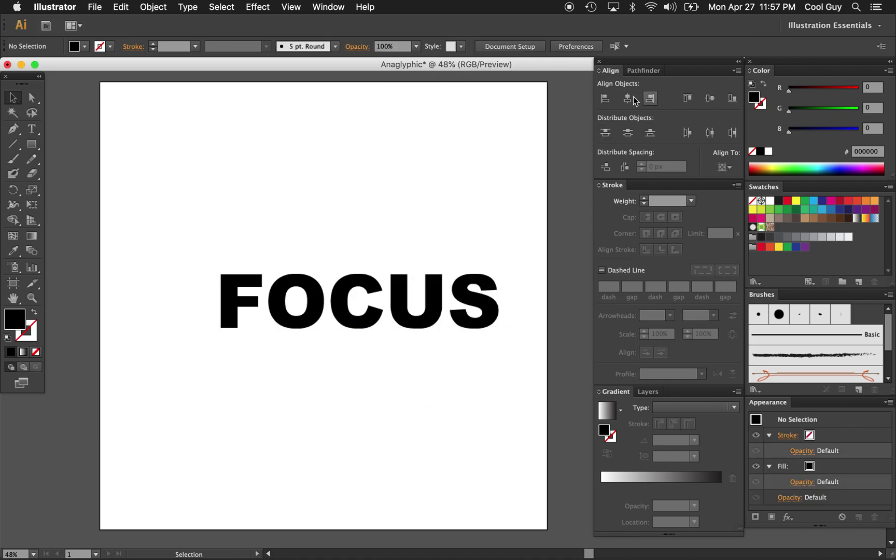
pyautogui.click(438, 307)
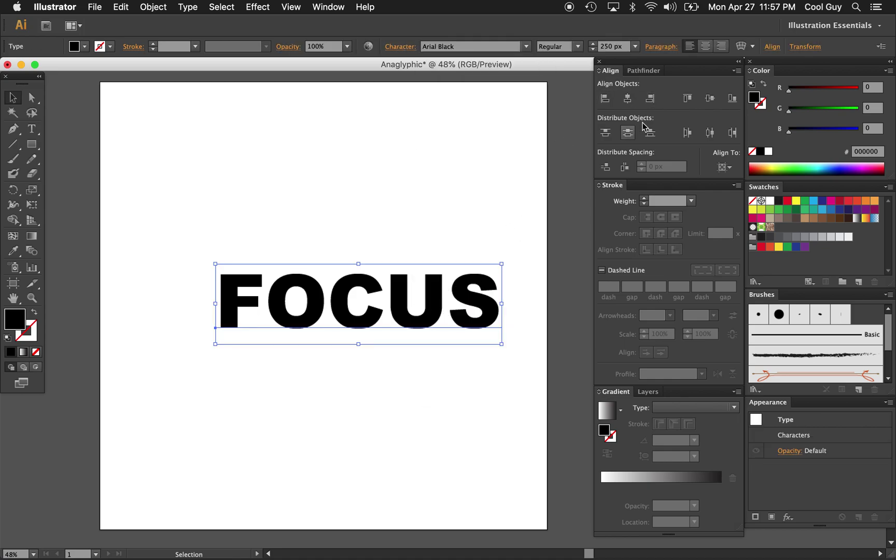
# Centre-align the FOCUS paragraph and re-centre it both ways on the artboard.
pyautogui.click(705, 47)
pyautogui.click(628, 99)
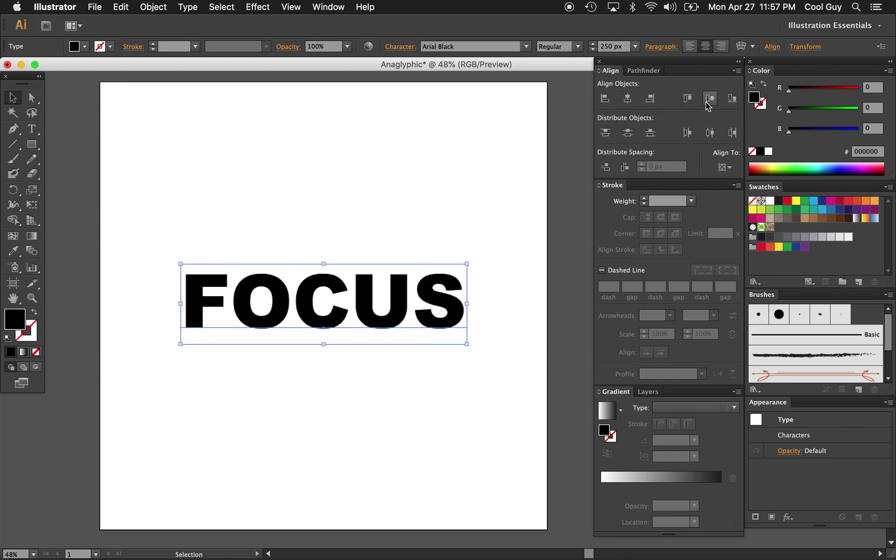
pyautogui.click(708, 106)
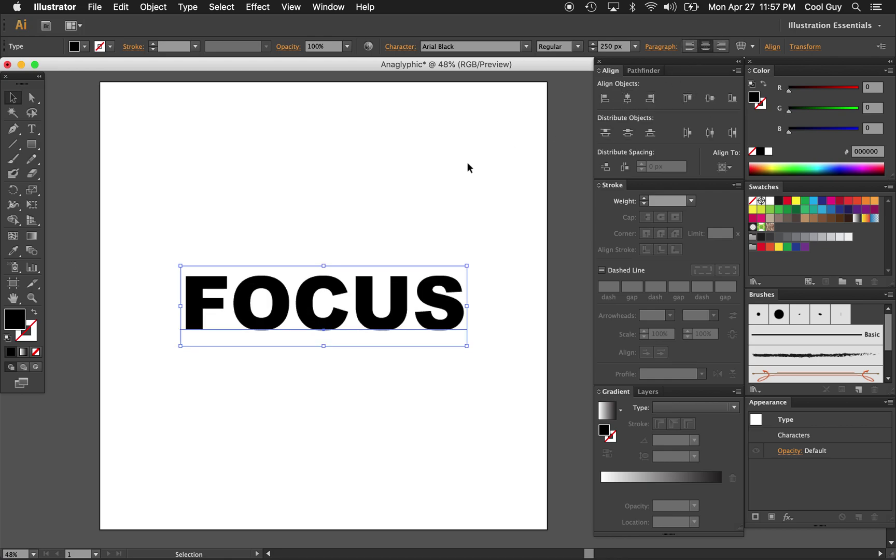
pyautogui.click(433, 180)
pyautogui.hscroll(-2, 424, 193)
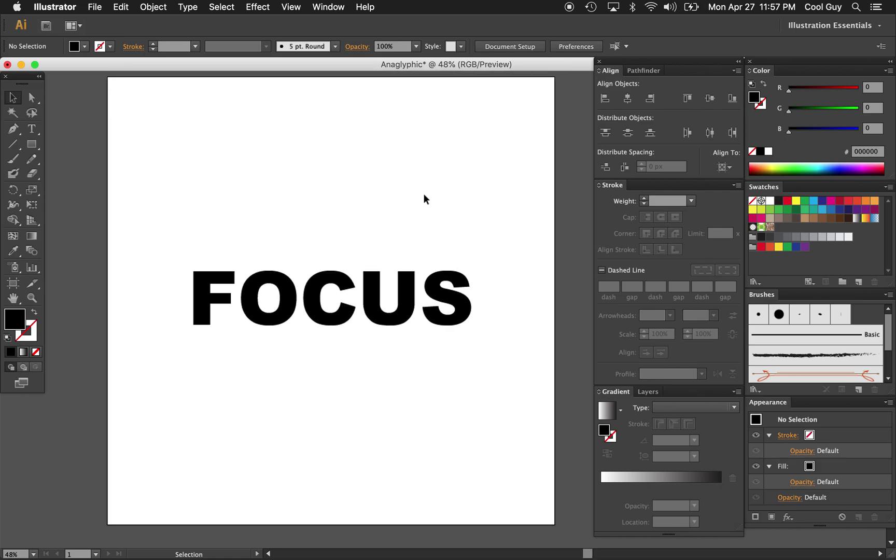
pyautogui.click(377, 293)
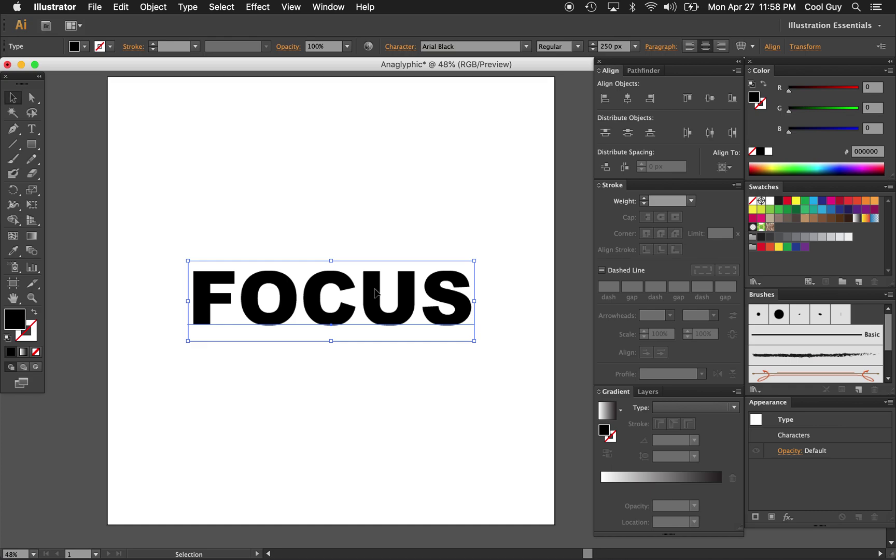
# Fill a FOCUS copy with red (ED1C24) and offset it left of the black text.
pyautogui.press('super')
pyautogui.press('super')
pyautogui.click(124, 8)
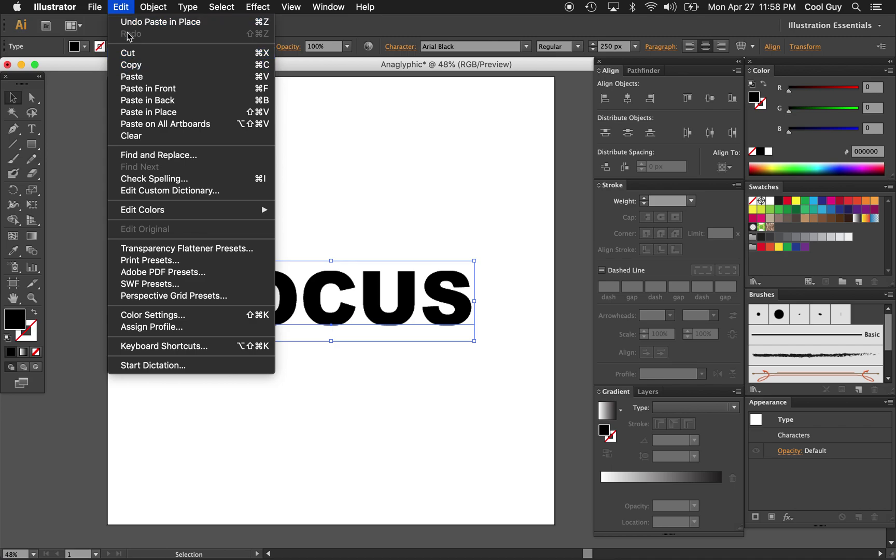
pyautogui.click(357, 184)
pyautogui.hotkey('shift', 'Right')
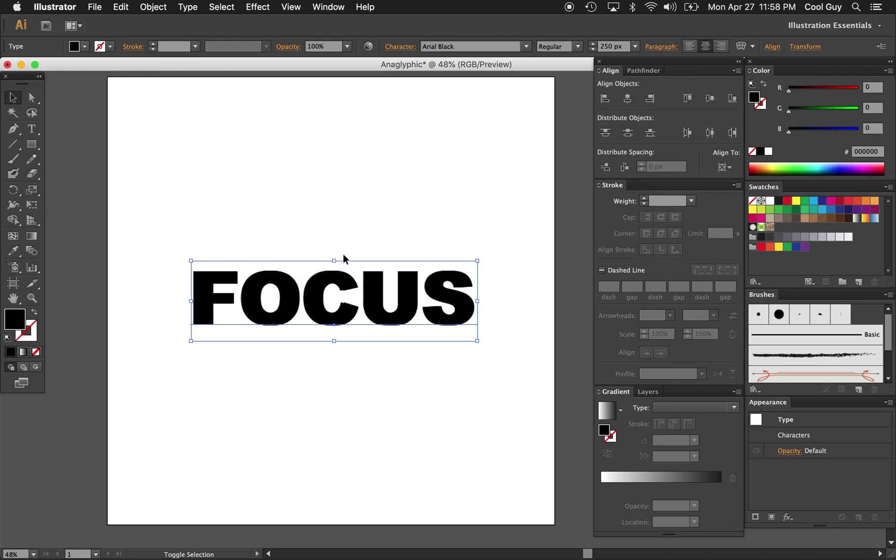
pyautogui.hotkey('shift', 'Left')
pyautogui.hotkey('shift', 'Left')
pyautogui.hotkey('shift', 'Right')
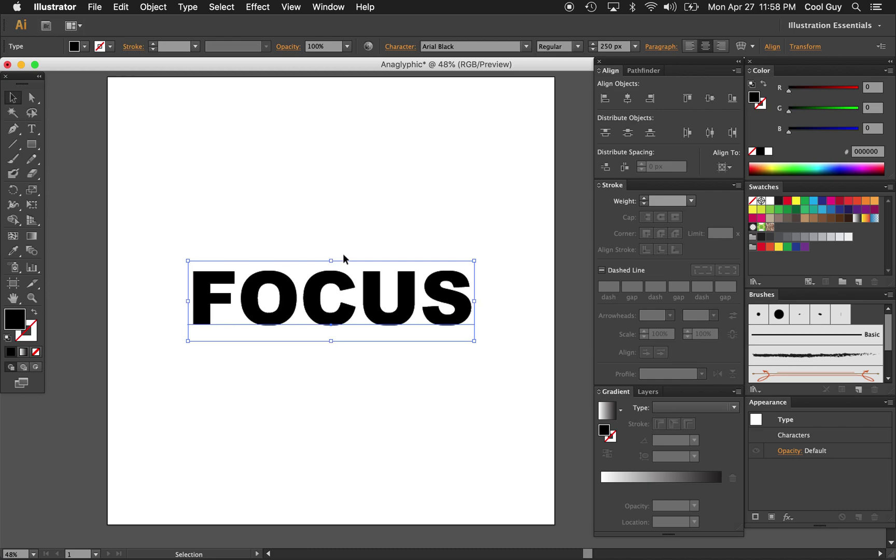
pyautogui.click(788, 201)
pyautogui.press('shift')
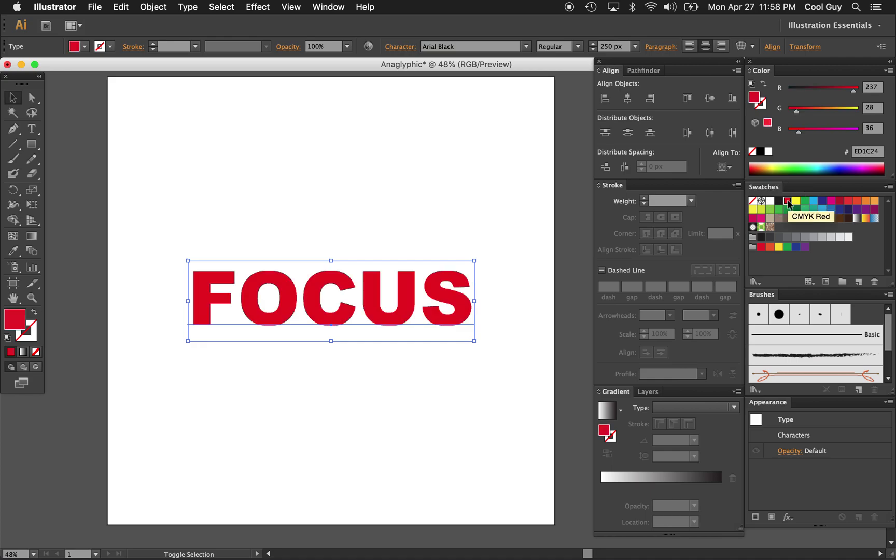
pyautogui.hotkey('shift', 'Left')
pyautogui.hotkey('shift', 'Left')
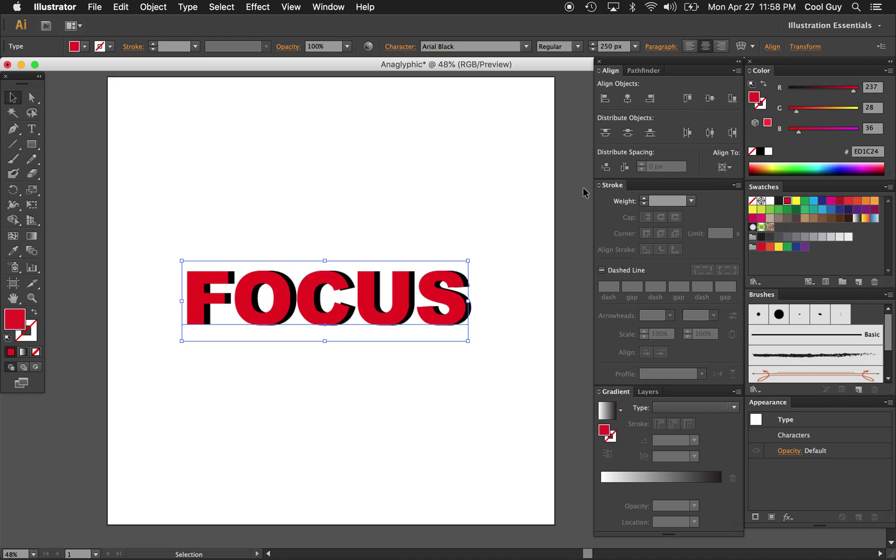
pyautogui.press('shift')
# Fill the front FOCUS copy with cyan (00AEEF) and nudge it slightly right.
pyautogui.press('super+shift+a')
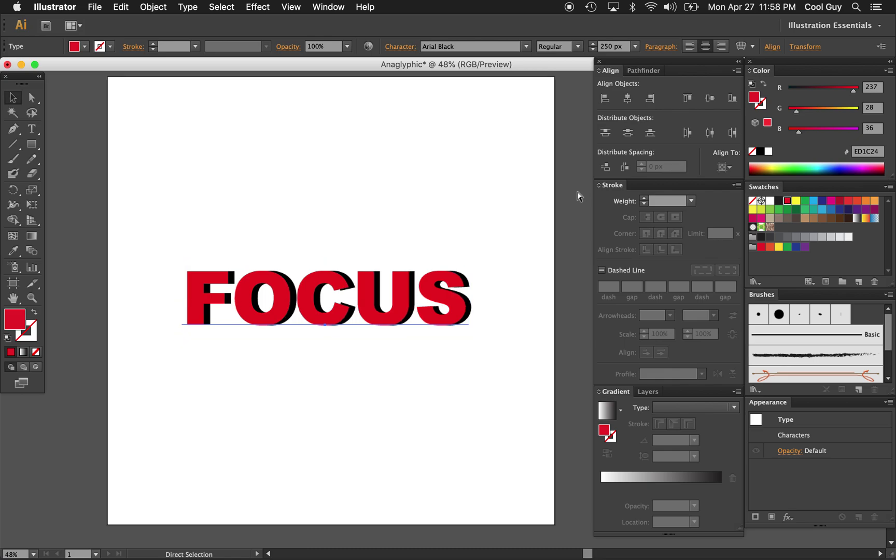
pyautogui.press('super+a')
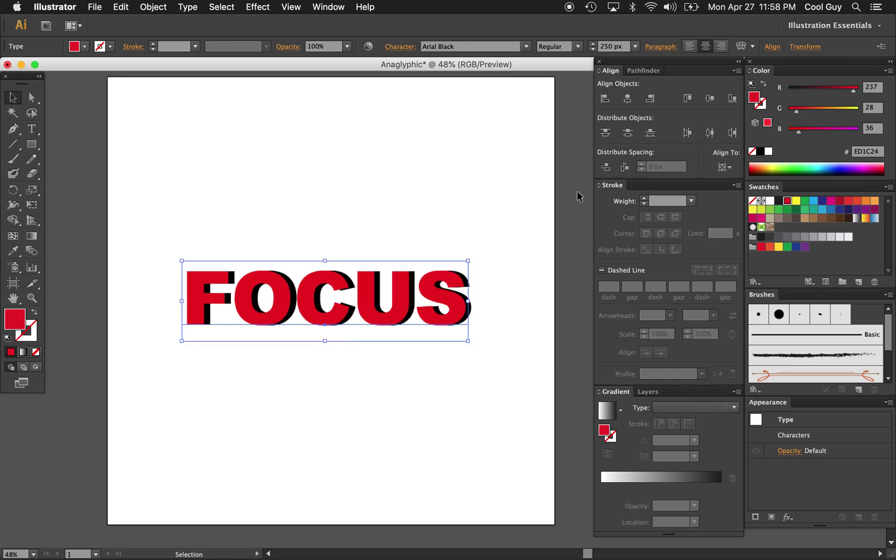
pyautogui.click(814, 202)
pyautogui.press('Right')
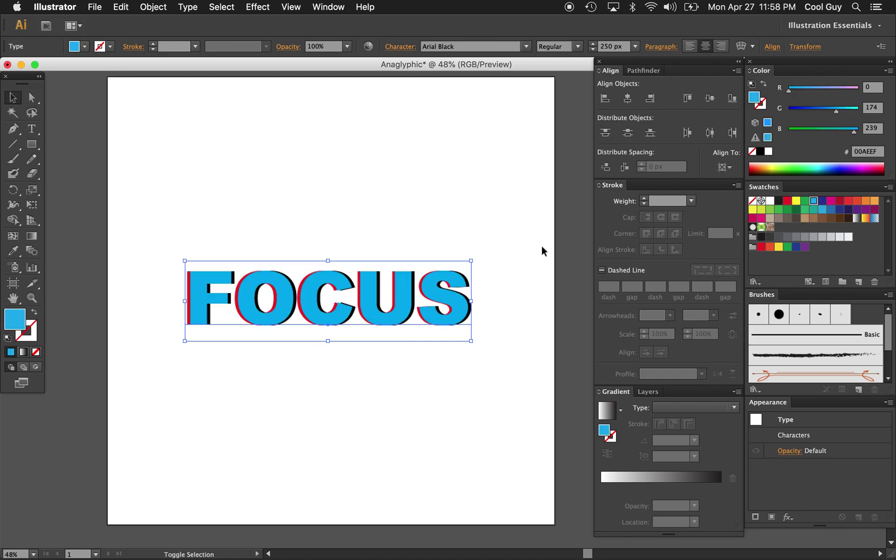
pyautogui.hotkey('shift', 'Right')
pyautogui.hotkey('shift', 'Right')
pyautogui.hotkey('shift', 'Right')
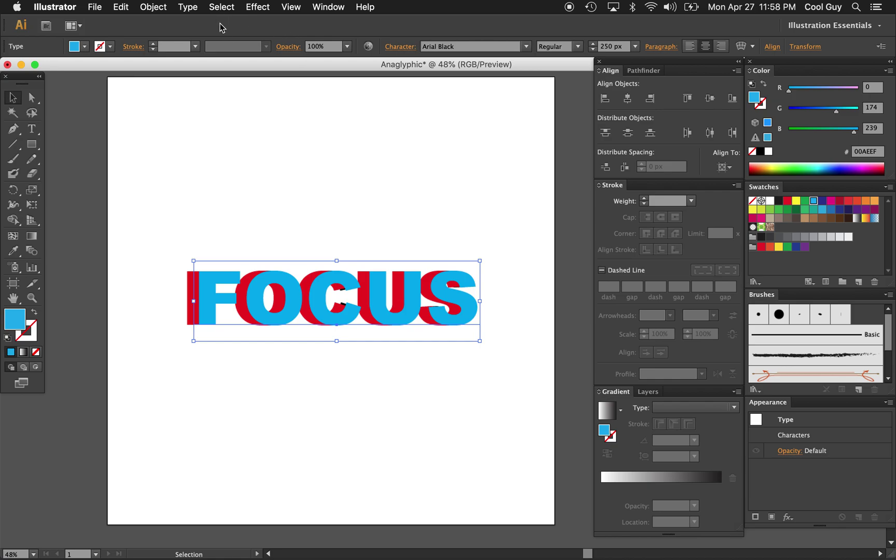
# Send the cyan FOCUS copy to the back.
pyautogui.click(152, 7)
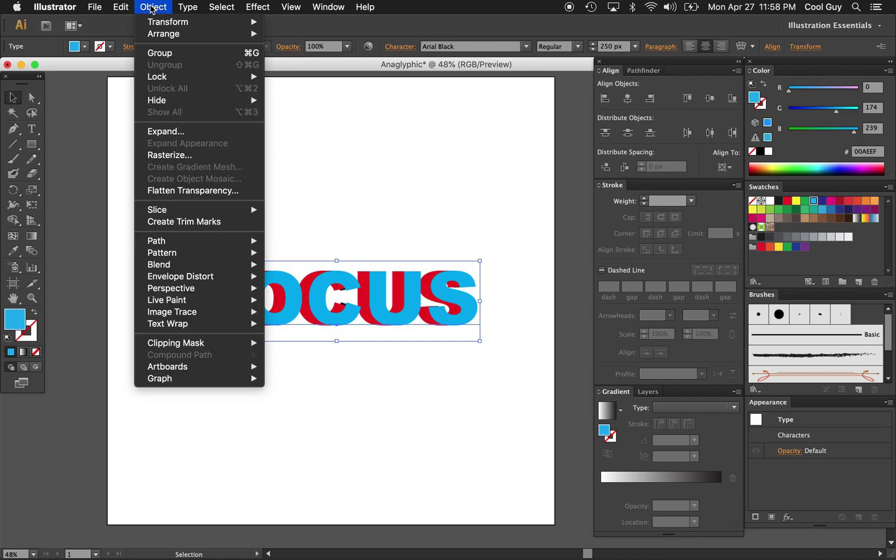
pyautogui.moveTo(169, 35)
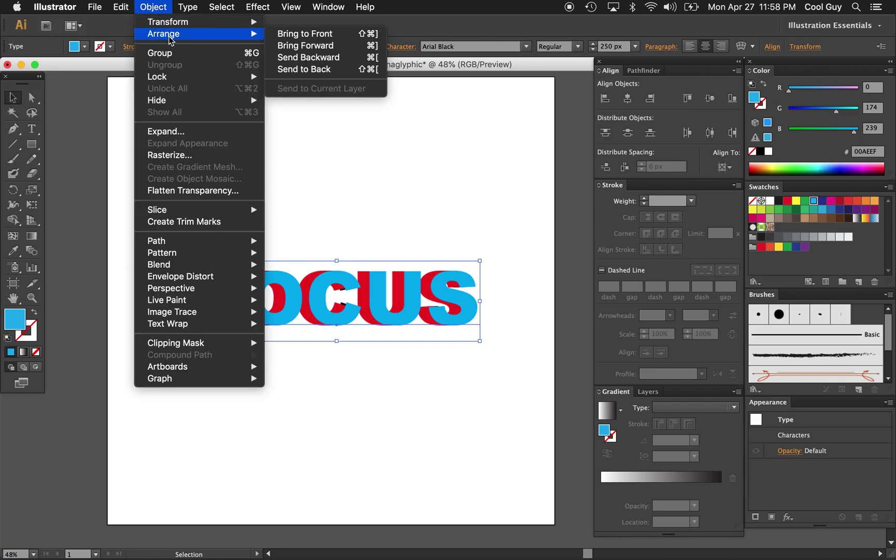
pyautogui.click(289, 72)
pyautogui.click(308, 170)
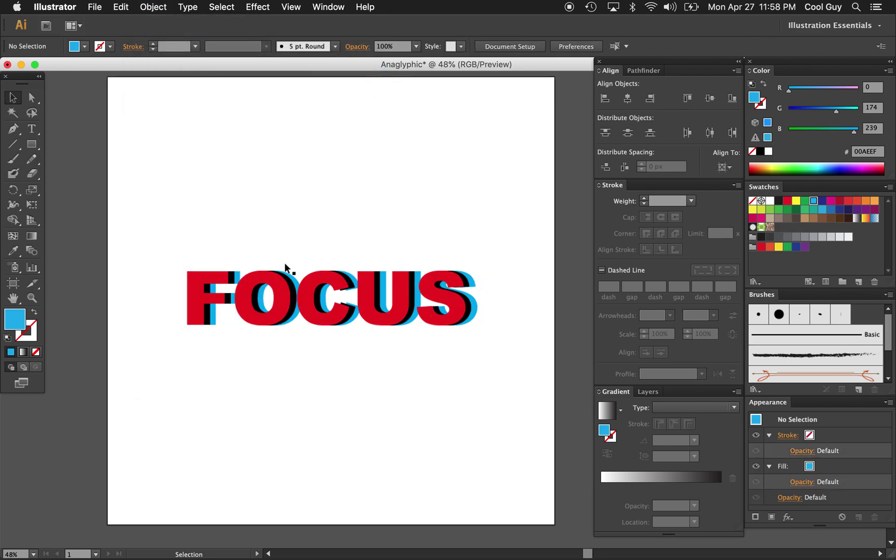
# Send the red FOCUS copy to the very back so the black text sits on top.
pyautogui.click(286, 297)
pyautogui.click(159, 7)
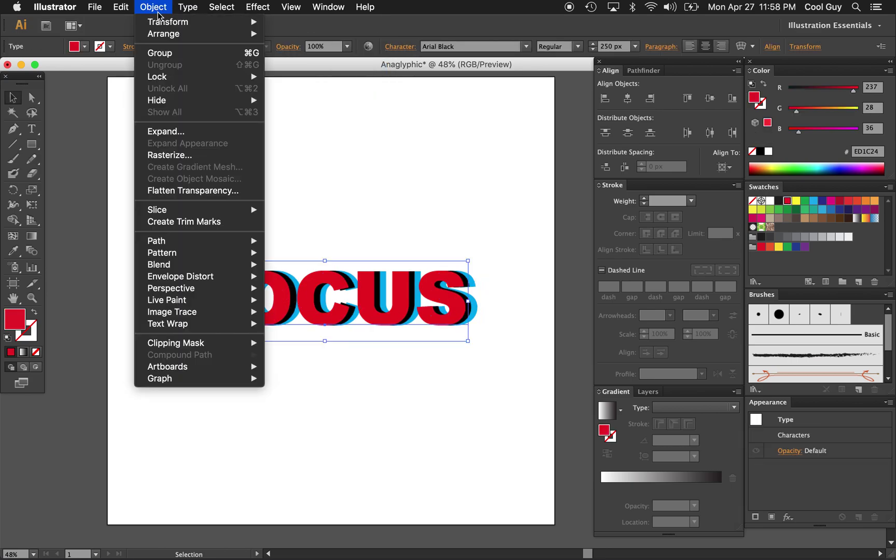
pyautogui.moveTo(163, 36)
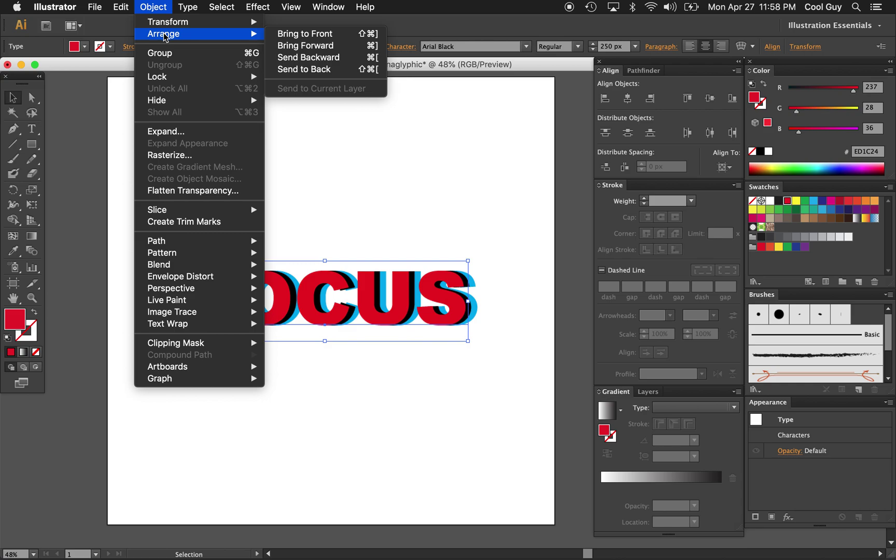
pyautogui.click(289, 69)
pyautogui.click(356, 204)
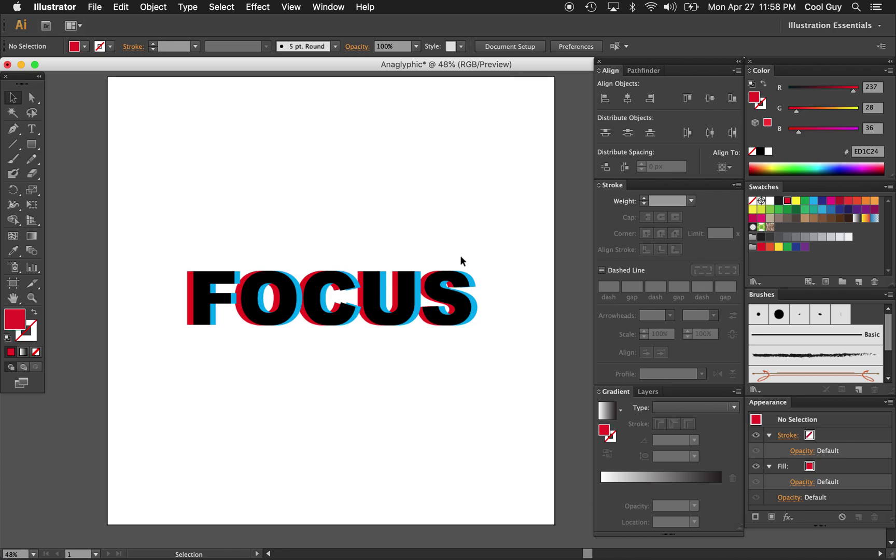
pyautogui.press('z')
pyautogui.click(428, 351)
pyautogui.click(428, 321)
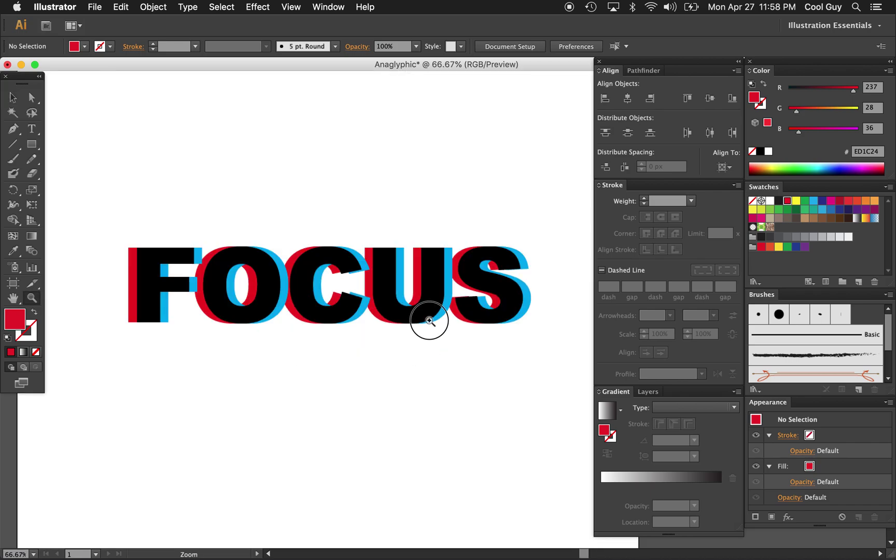
pyautogui.click(421, 315)
# Select all three FOCUS layers and set their letter tracking to 100.
pyautogui.press('a')
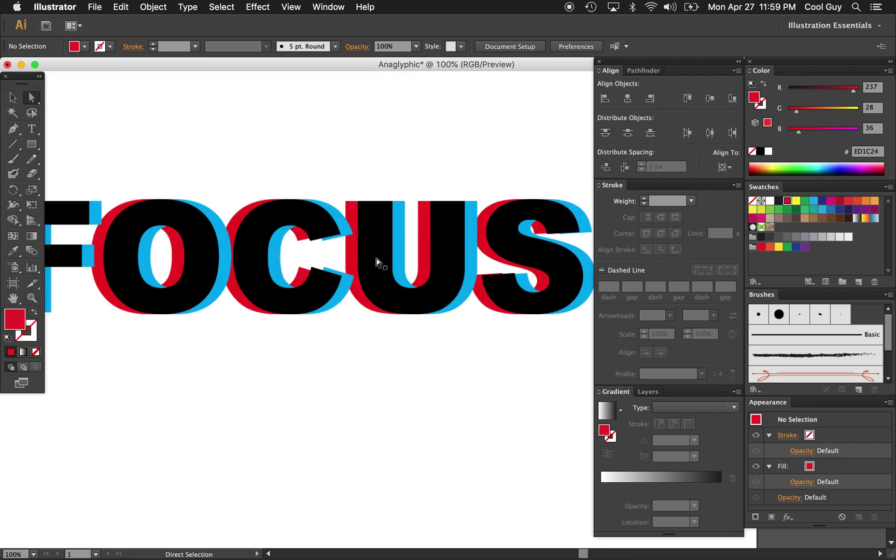
pyautogui.press('v')
pyautogui.moveTo(443, 171); pyautogui.dragTo(291, 316)
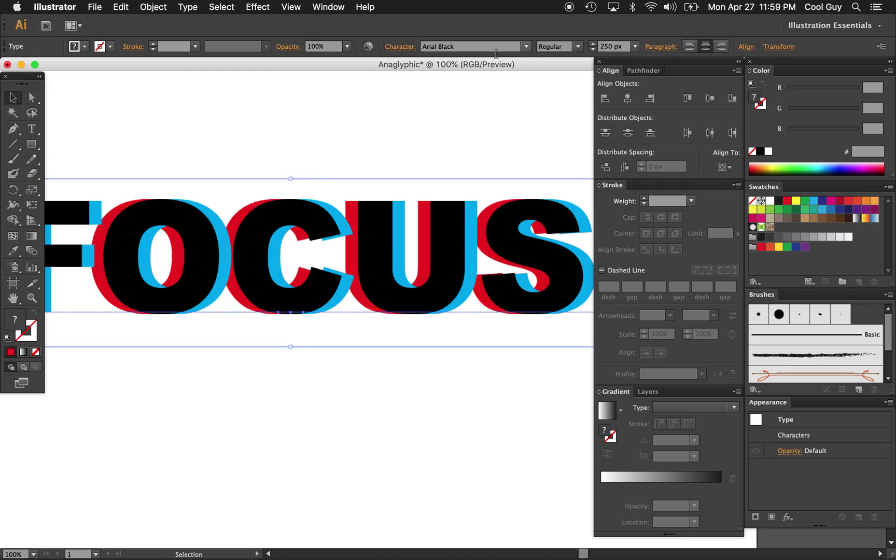
pyautogui.click(406, 48)
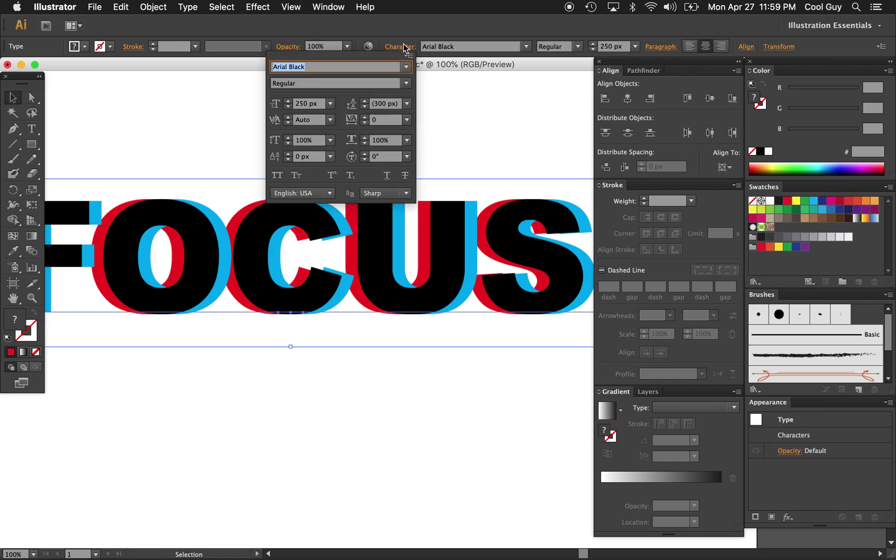
pyautogui.click(388, 122)
pyautogui.write('100')
pyautogui.press('Return')
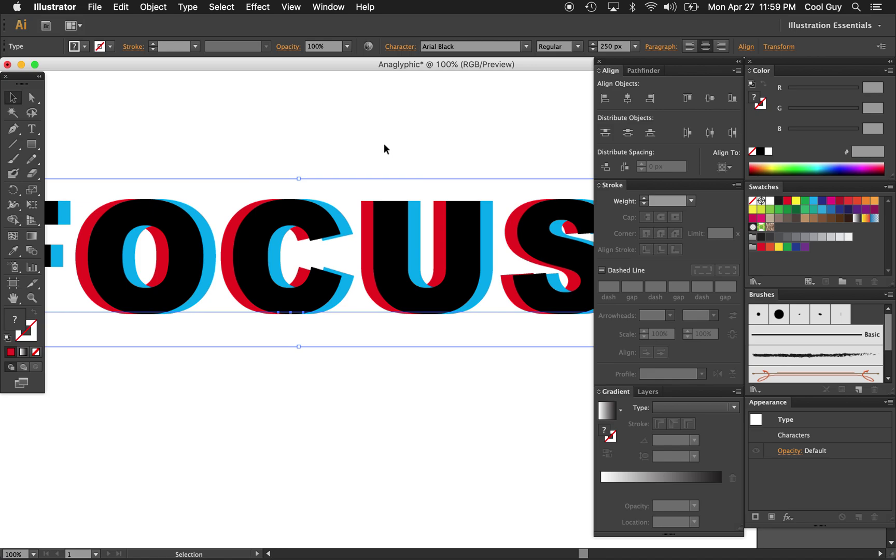
pyautogui.click(96, 115)
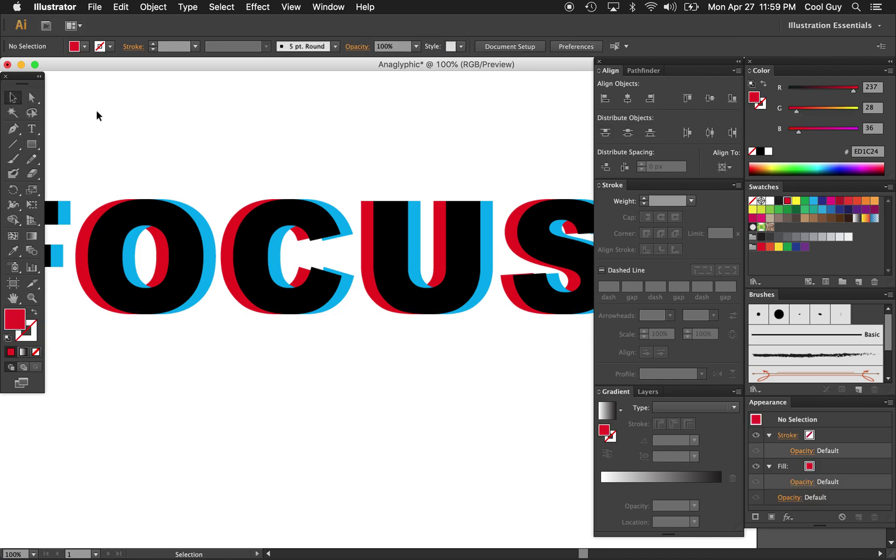
pyautogui.press('z')
pyautogui.keyDown('alt'); pyautogui.click(304, 207); pyautogui.keyUp('alt')
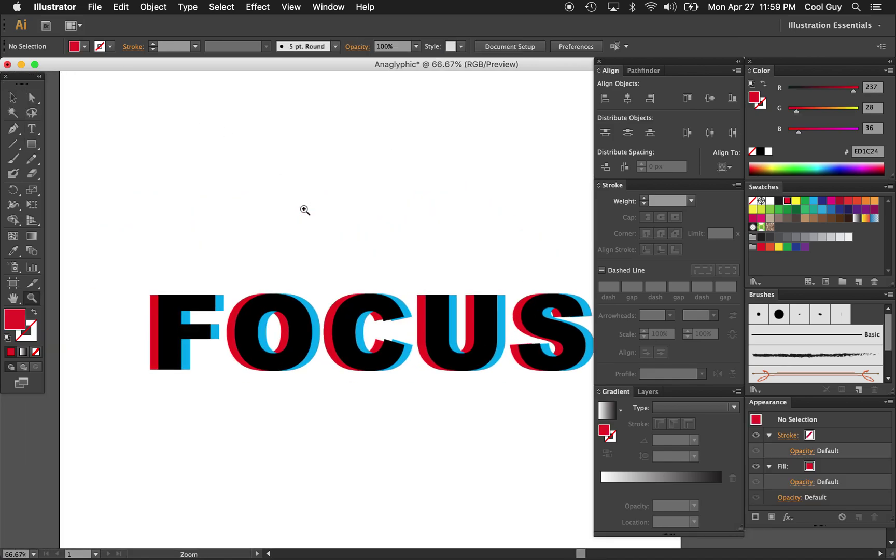
pyautogui.keyDown('alt'); pyautogui.click(329, 293); pyautogui.keyUp('alt')
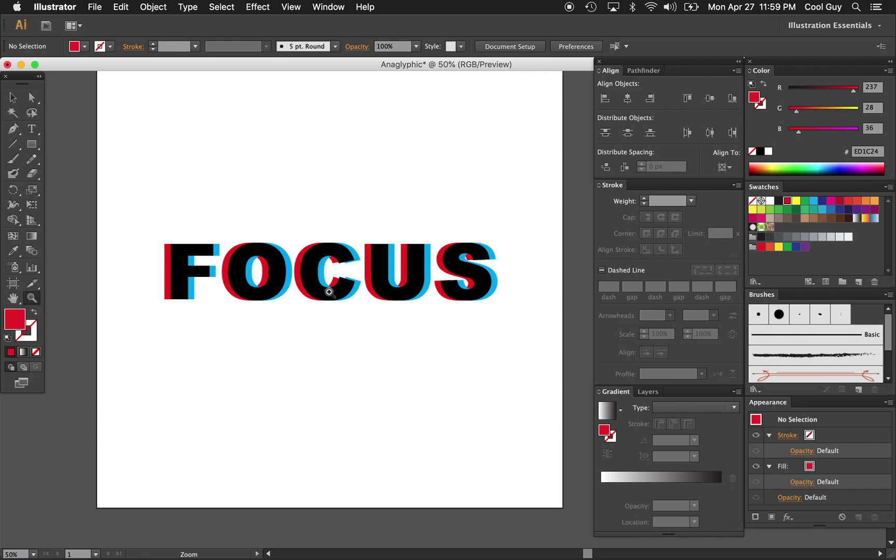
pyautogui.scroll(3, 329, 293)
# Duplicate the black FOCUS straight up above the original and review its blending modes.
pyautogui.press('v')
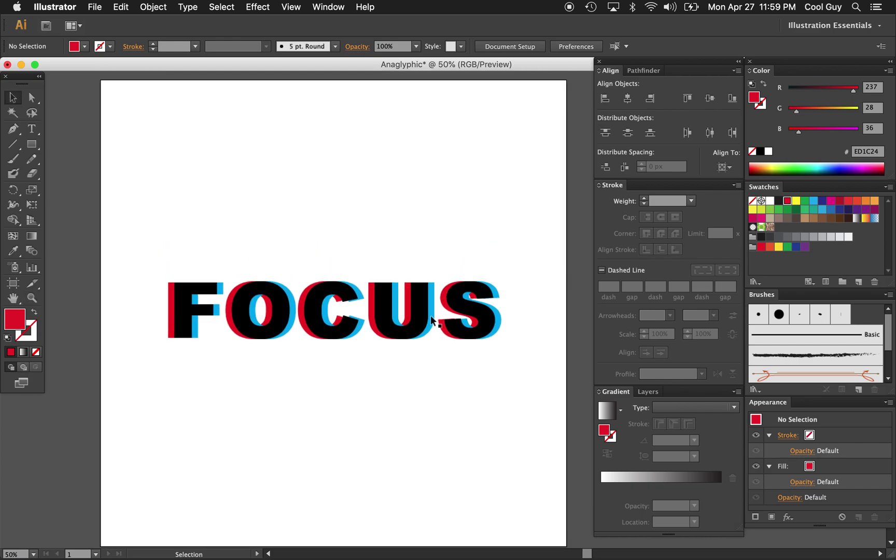
pyautogui.click(421, 311)
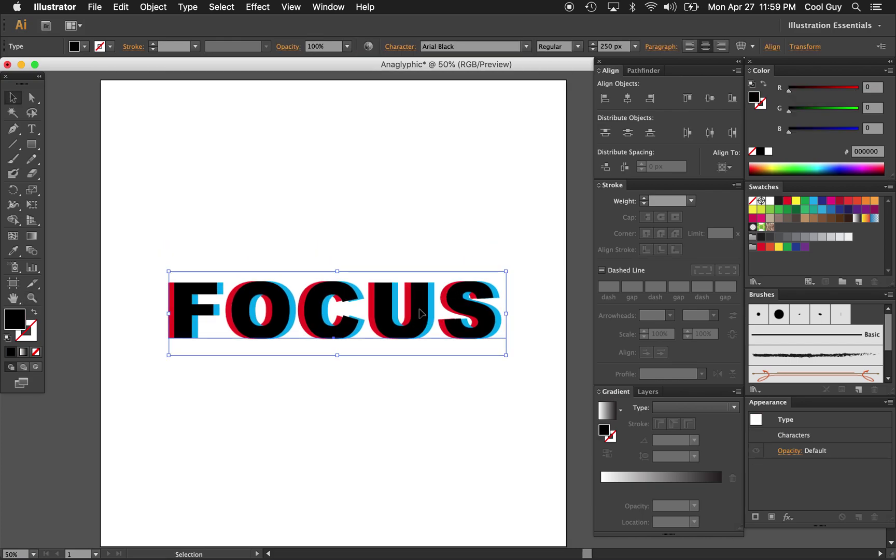
pyautogui.moveTo(421, 311); pyautogui.dragTo(408, 177)
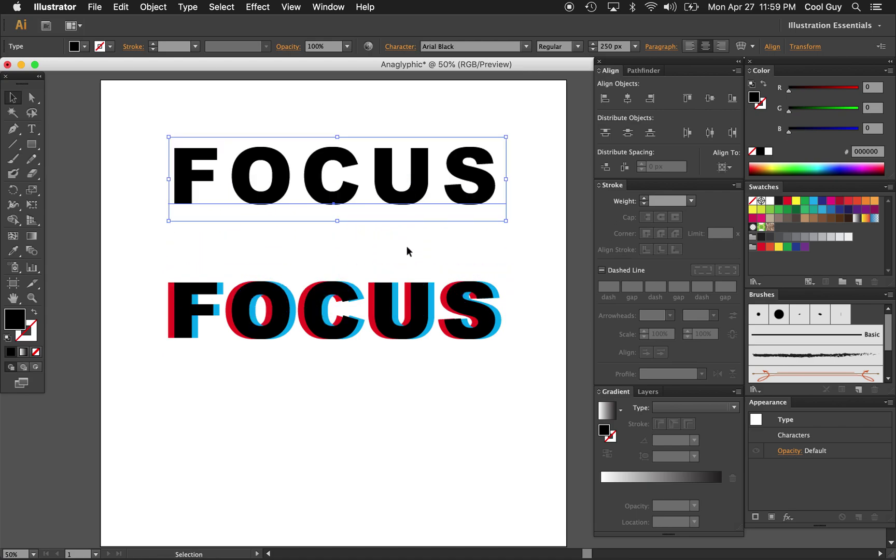
pyautogui.click(284, 46)
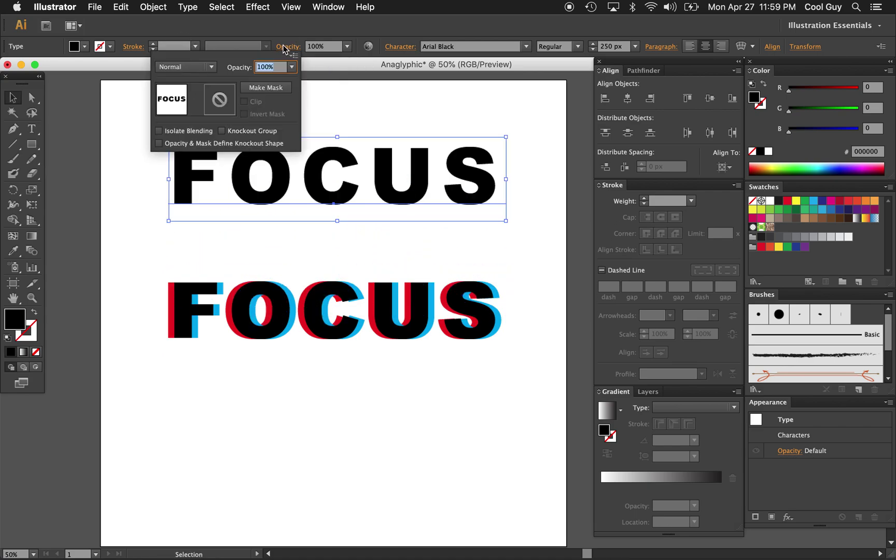
pyautogui.click(208, 68)
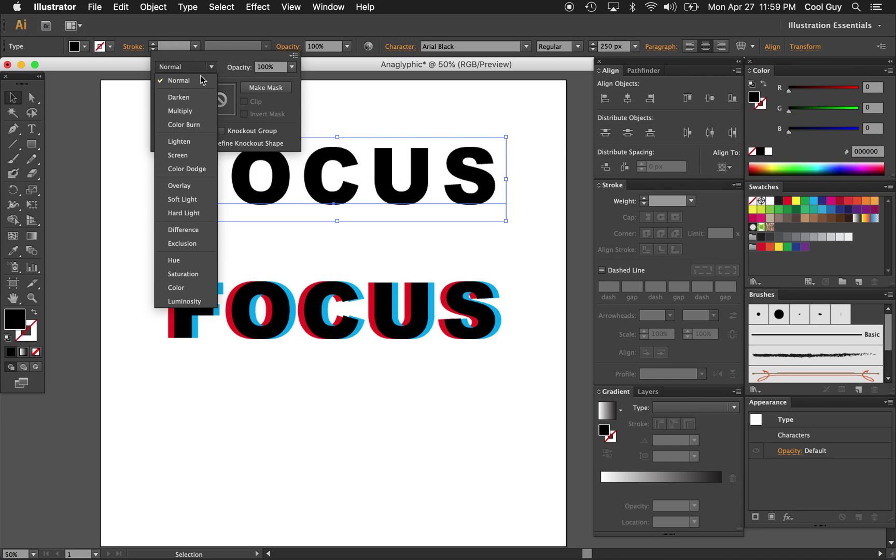
pyautogui.click(189, 83)
pyautogui.click(148, 164)
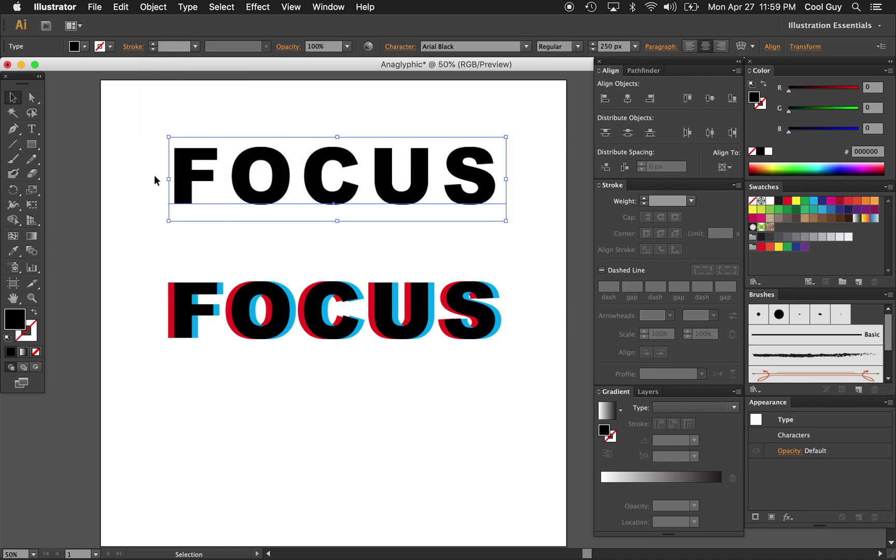
pyautogui.click(156, 180)
# Set the letter tracking of the top FOCUS to 0.
pyautogui.click(315, 187)
pyautogui.click(400, 46)
pyautogui.click(386, 121)
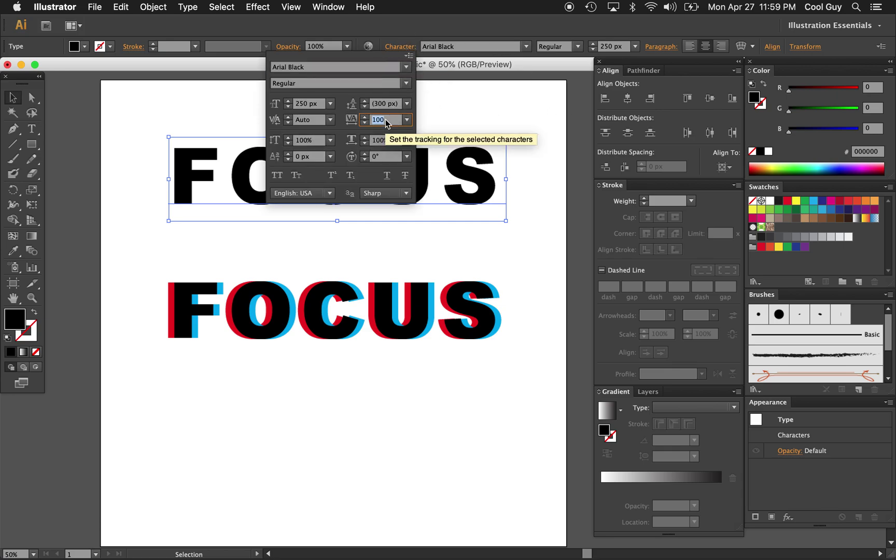
pyautogui.write('0')
pyautogui.press('Return')
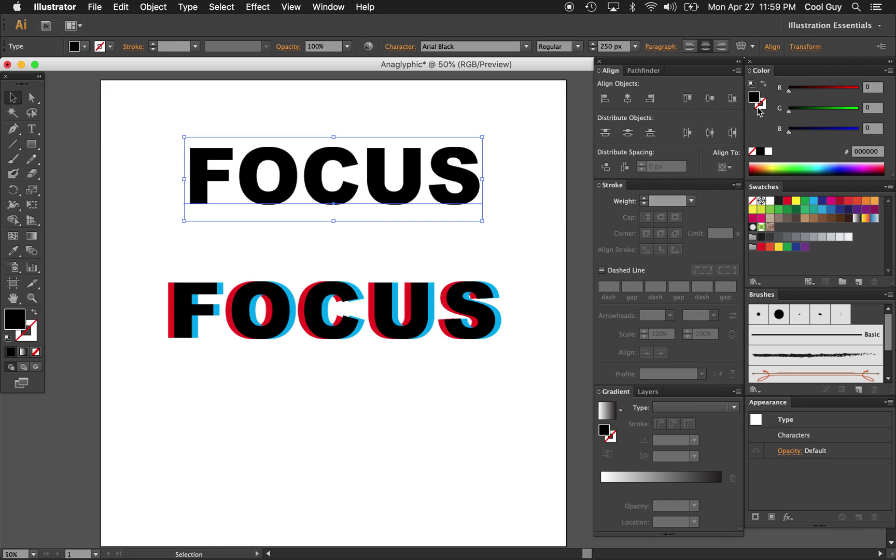
# Fill the top FOCUS red, add a cyan copy in front nudged right, and select both.
pyautogui.click(787, 203)
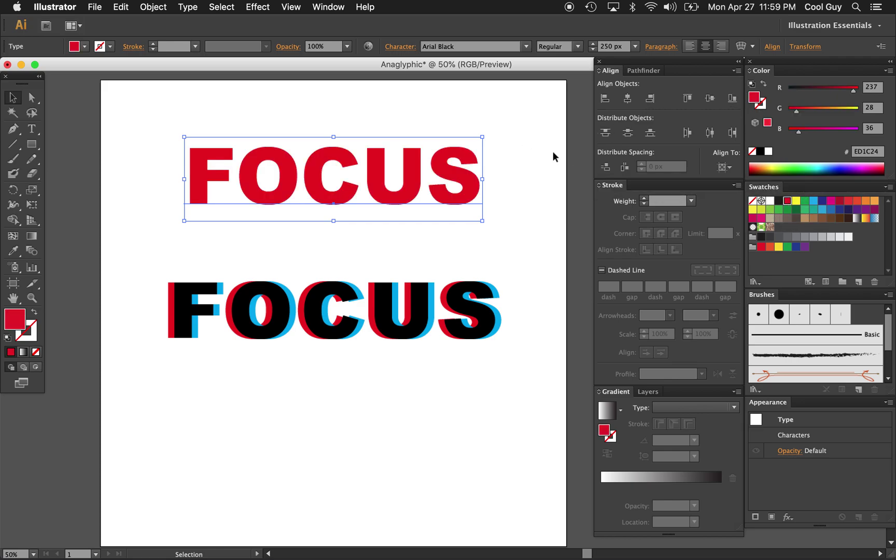
pyautogui.press('a')
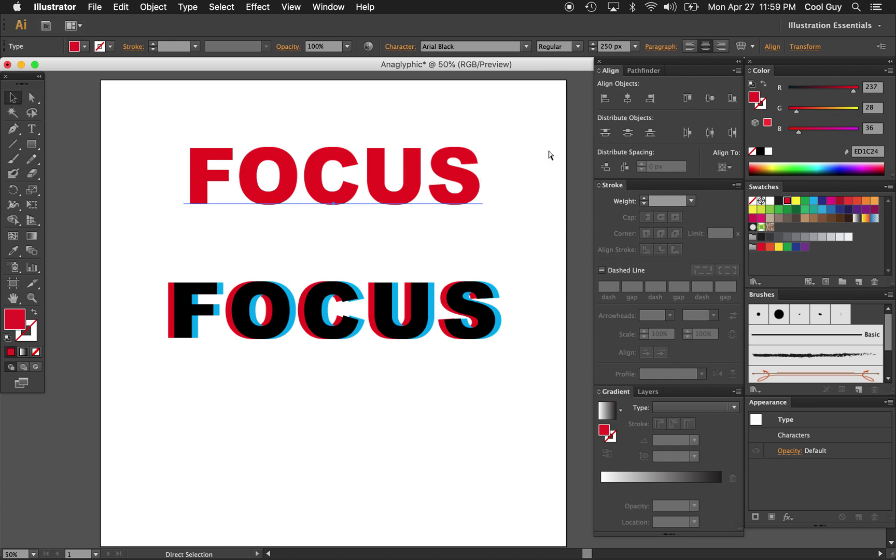
pyautogui.press('v')
pyautogui.press('a')
pyautogui.press('v')
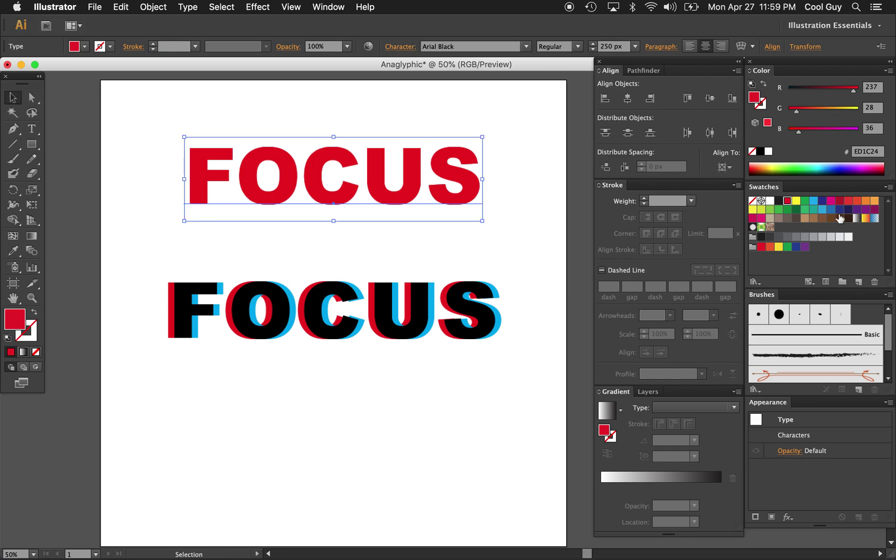
pyautogui.click(813, 202)
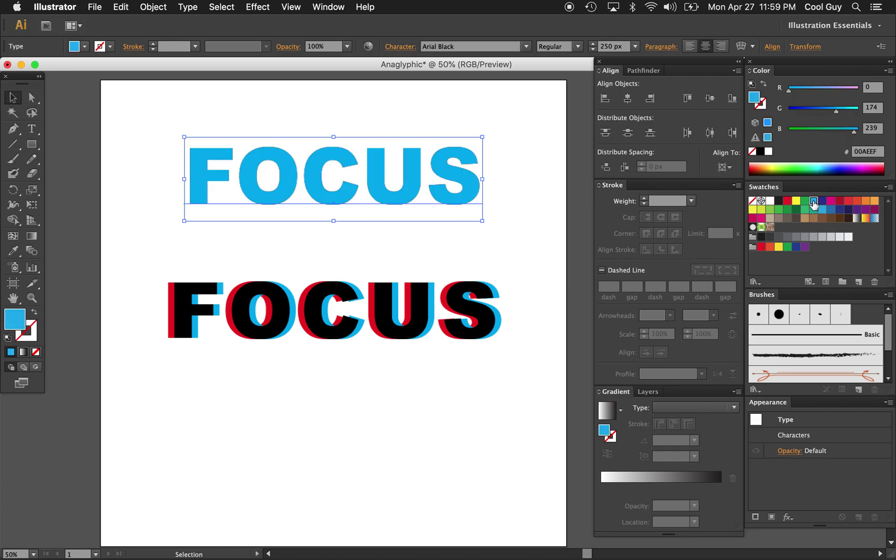
pyautogui.hotkey('shift', 'Right')
pyautogui.hotkey('shift', 'Right')
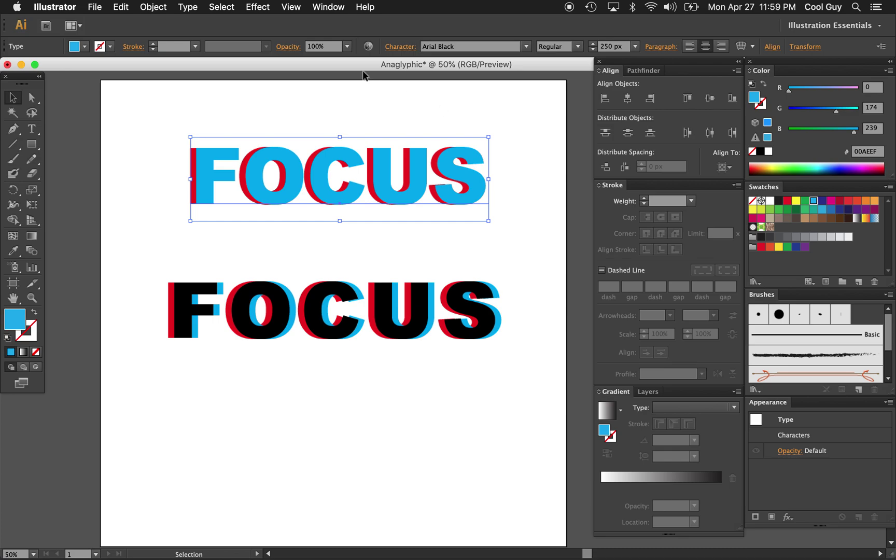
pyautogui.moveTo(527, 119); pyautogui.dragTo(289, 232)
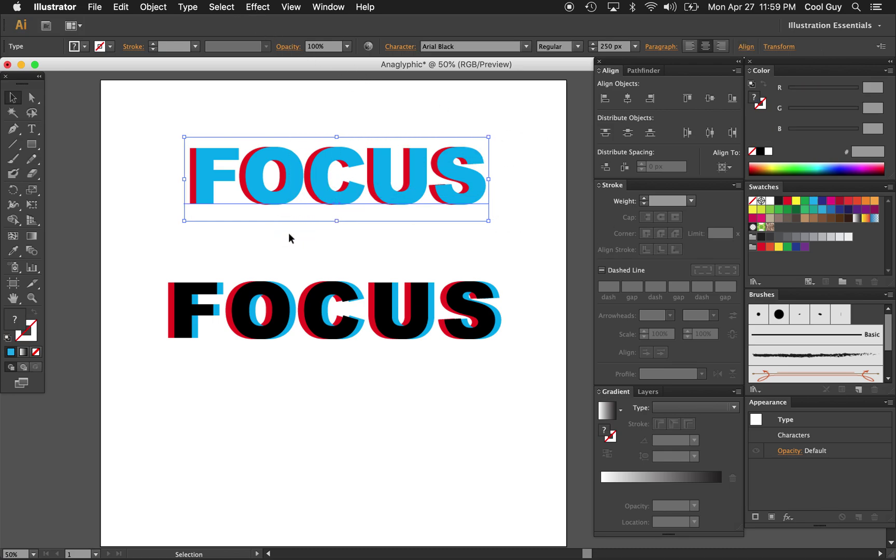
# Set the red and cyan top FOCUS copies to Multiply blending and zoom in to inspect.
pyautogui.click(288, 47)
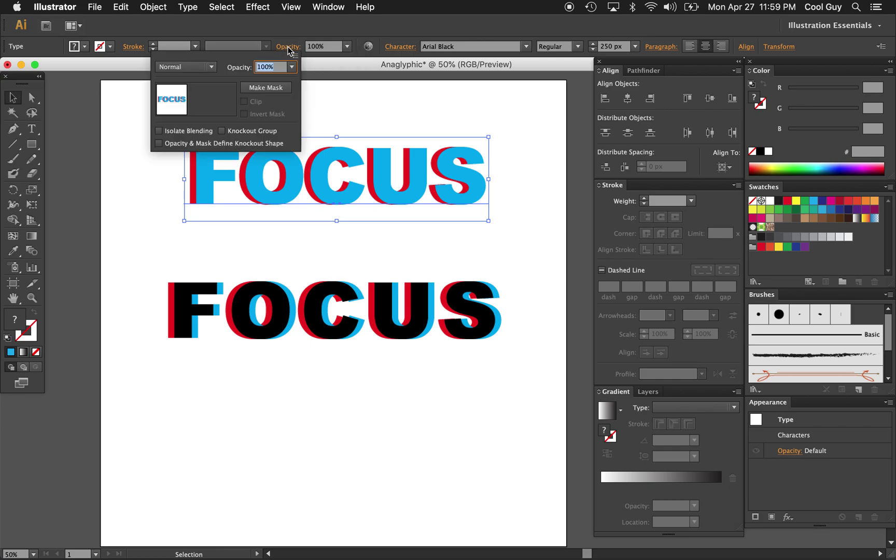
pyautogui.click(211, 67)
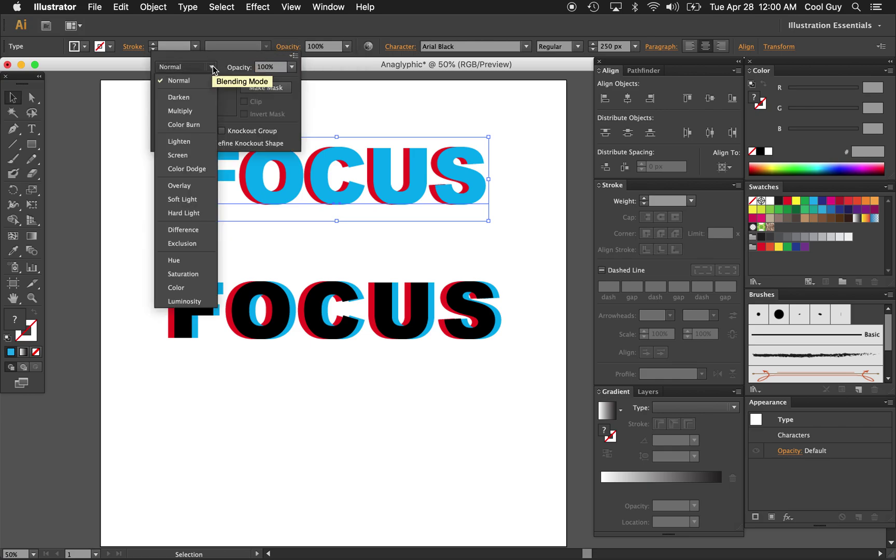
pyautogui.click(195, 110)
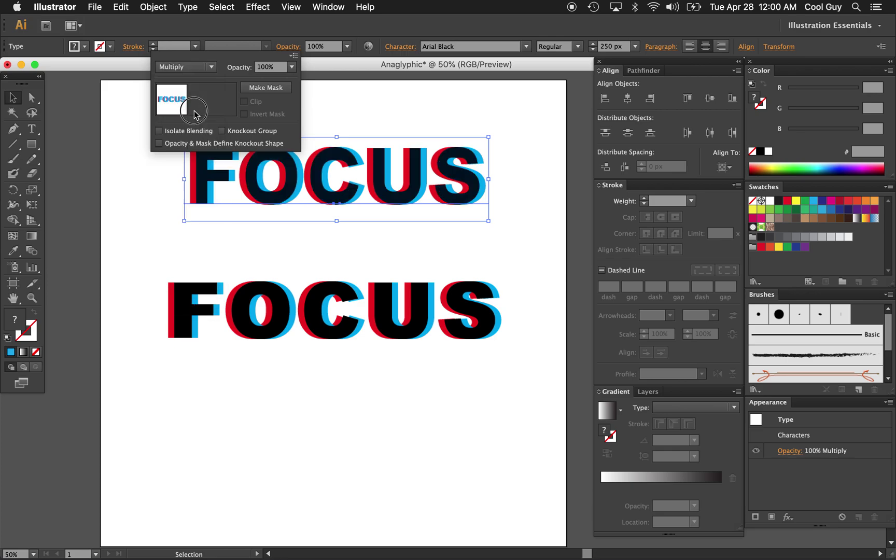
pyautogui.click(159, 199)
pyautogui.click(158, 199)
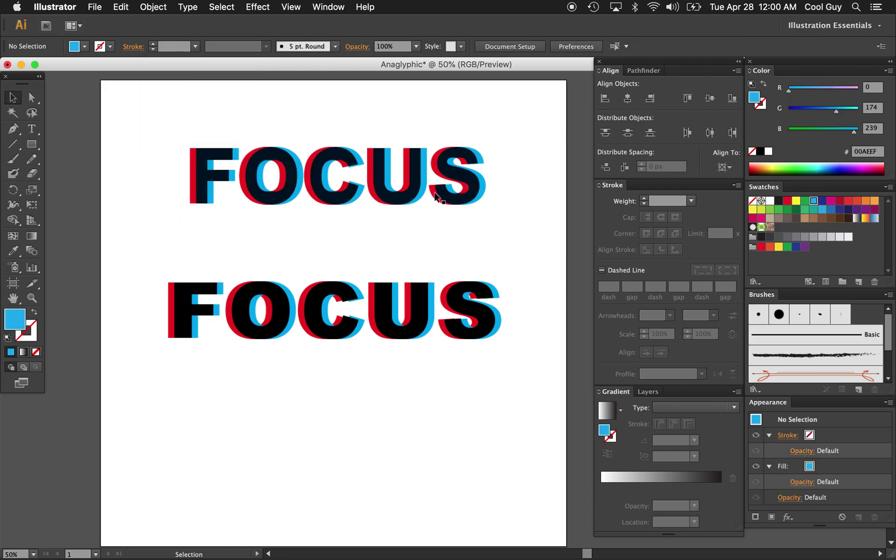
pyautogui.press('z')
pyautogui.click(432, 210)
pyautogui.click(407, 286)
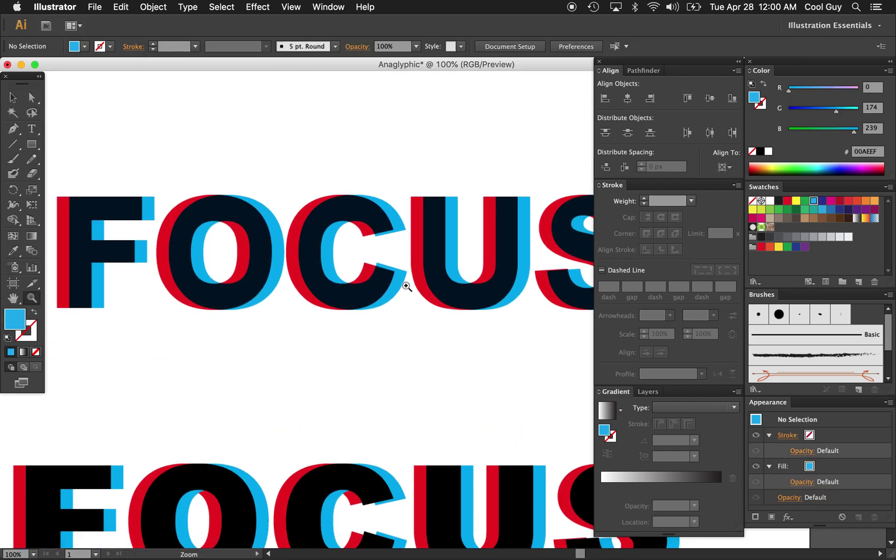
# Bring the cyan FOCUS copy back over the red one with a slight offset for thin red/cyan edges.
pyautogui.press('v')
pyautogui.moveTo(392, 219); pyautogui.dragTo(393, 300)
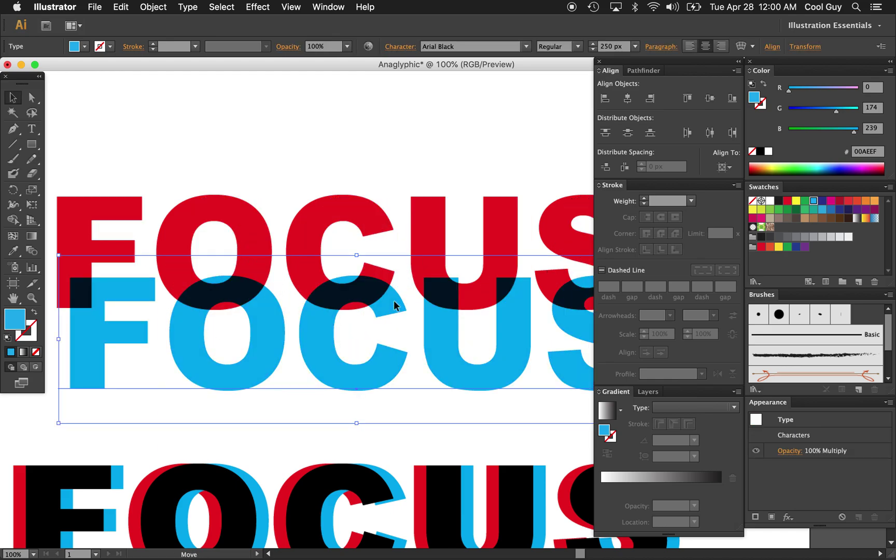
pyautogui.press('a')
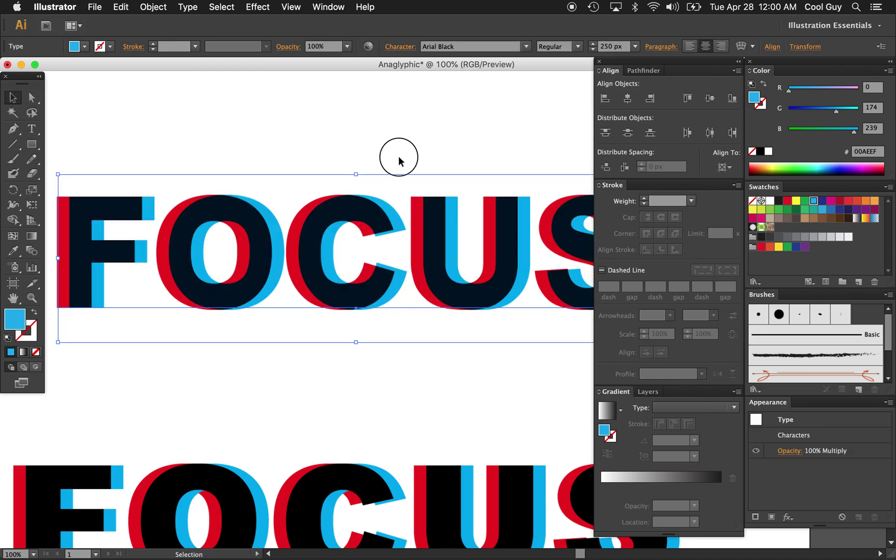
pyautogui.press('super+z')
pyautogui.press('super+z')
pyautogui.press('super+z')
pyautogui.press('super+z')
pyautogui.press('super+shift+z')
pyautogui.press('super+shift+z')
pyautogui.press('super+shift+z')
pyautogui.press('super+shift+z')
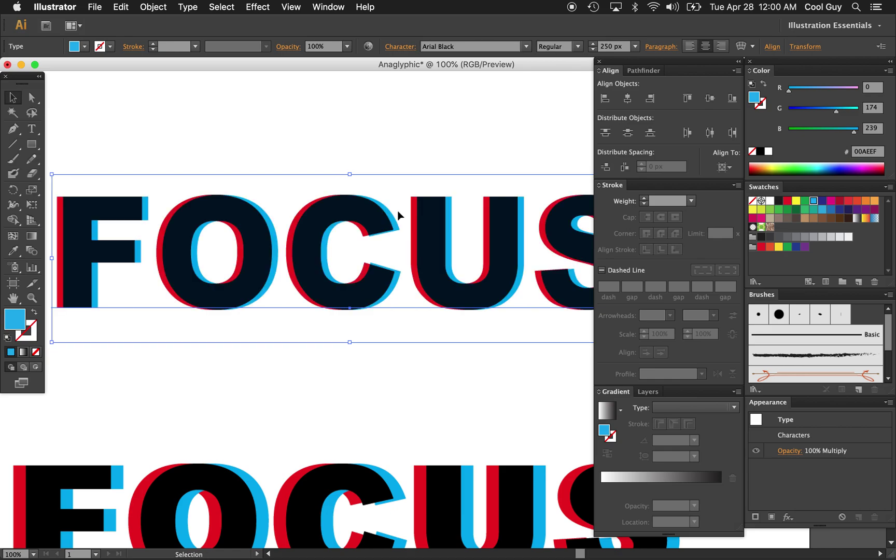
pyautogui.press('super+shift+z')
pyautogui.press('super+shift+z')
pyautogui.press('super+shift+z')
pyautogui.press('super+shift+z')
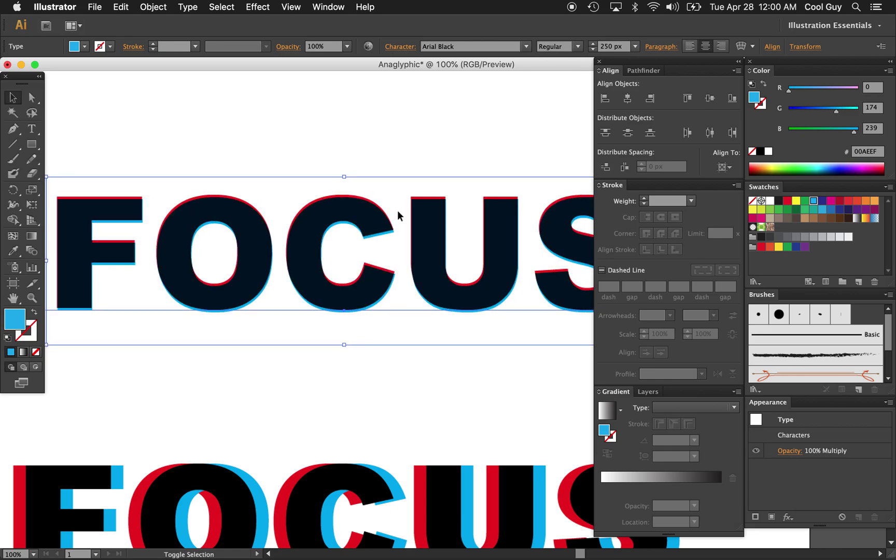
# Hide all panels, zoom out to 66.67% and deselect so both FOCUS anaglyph versions show.
pyautogui.click(382, 160)
pyautogui.press('Tab')
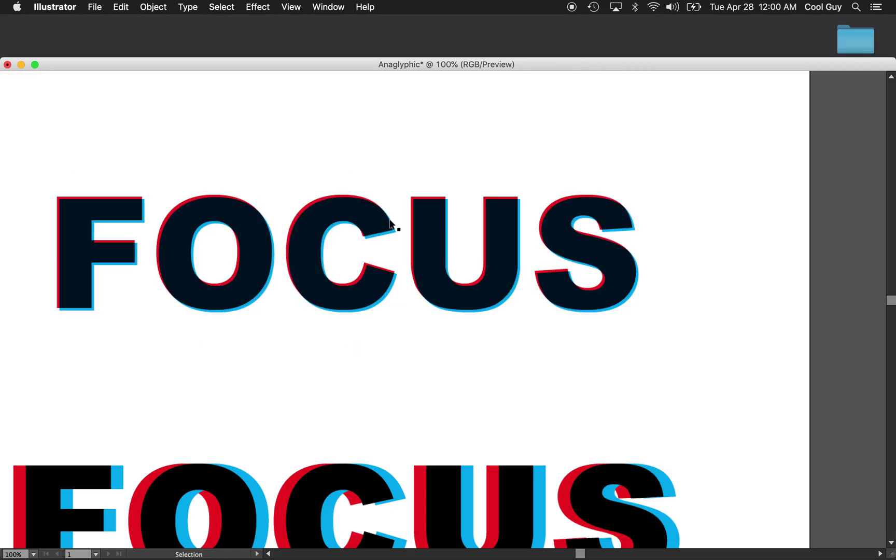
pyautogui.scroll(-3, 391, 226)
pyautogui.press('super+minus')
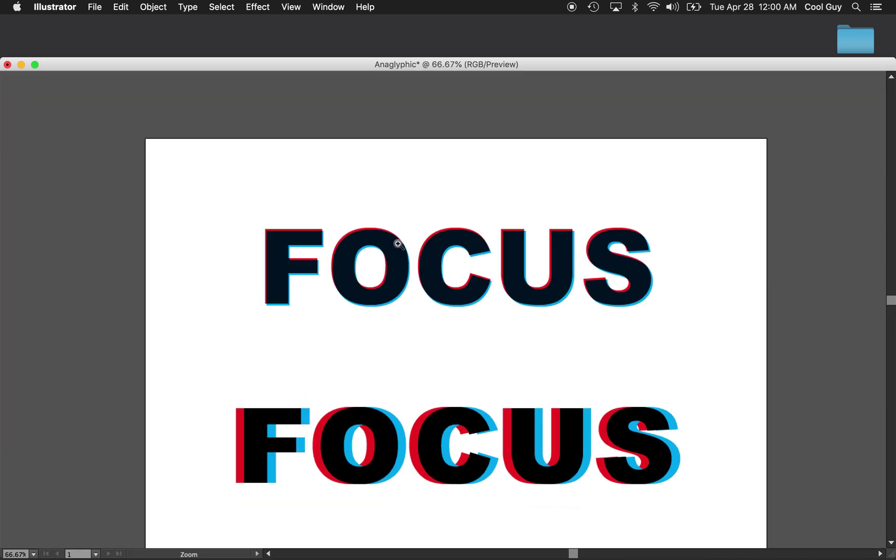
pyautogui.scroll(-2, 396, 241)
pyautogui.click(399, 199)
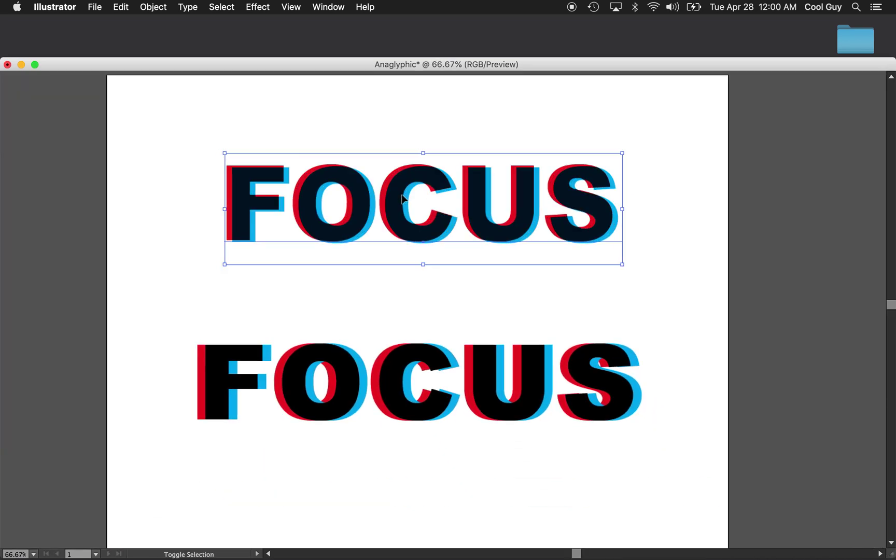
pyautogui.click(405, 124)
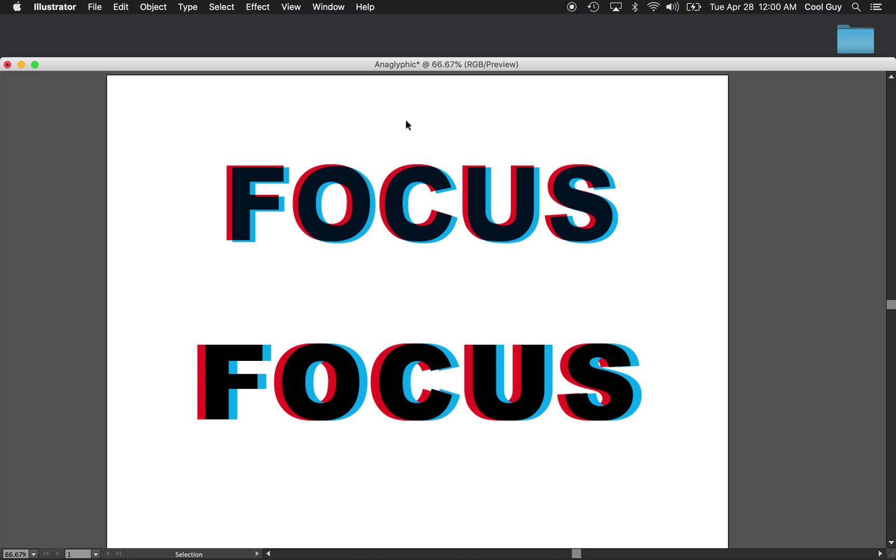
pyautogui.scroll(1, 407, 122)
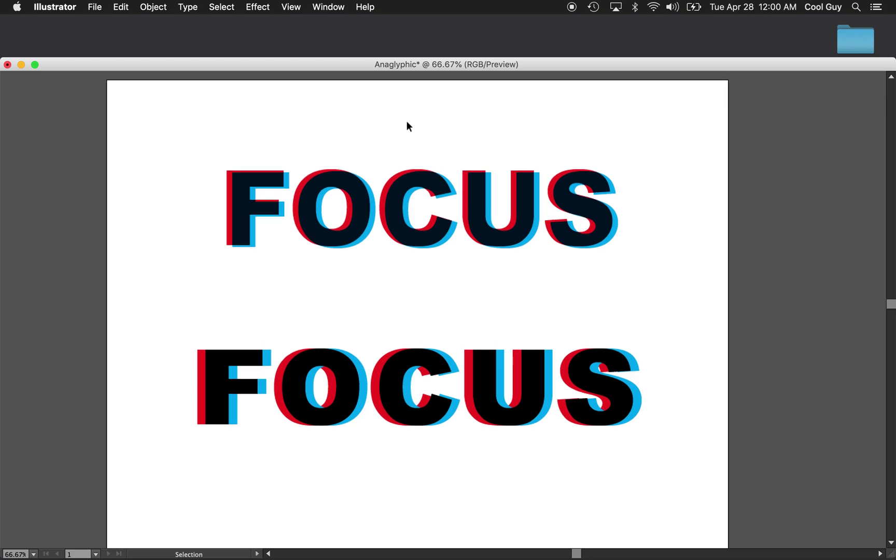